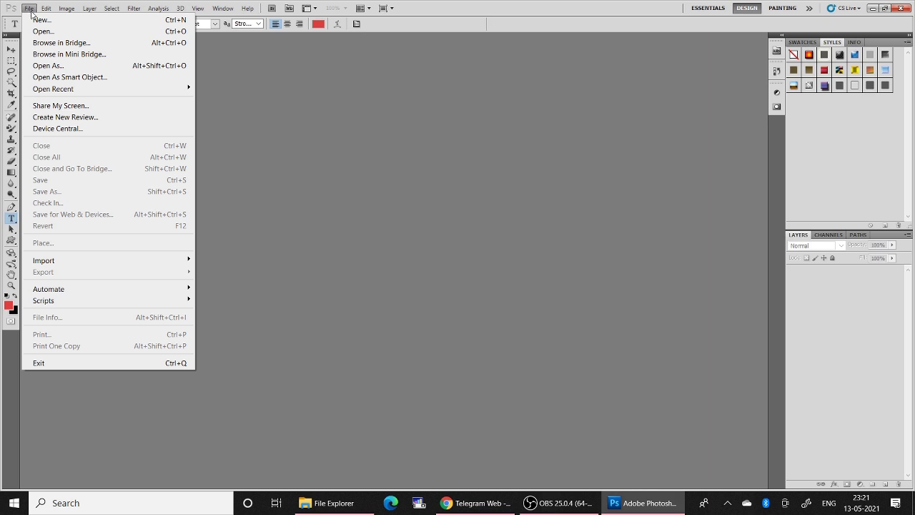
Step: Open the blue tulip photo 370370-svetik.jpg from the nature folder
left_click(42, 32)
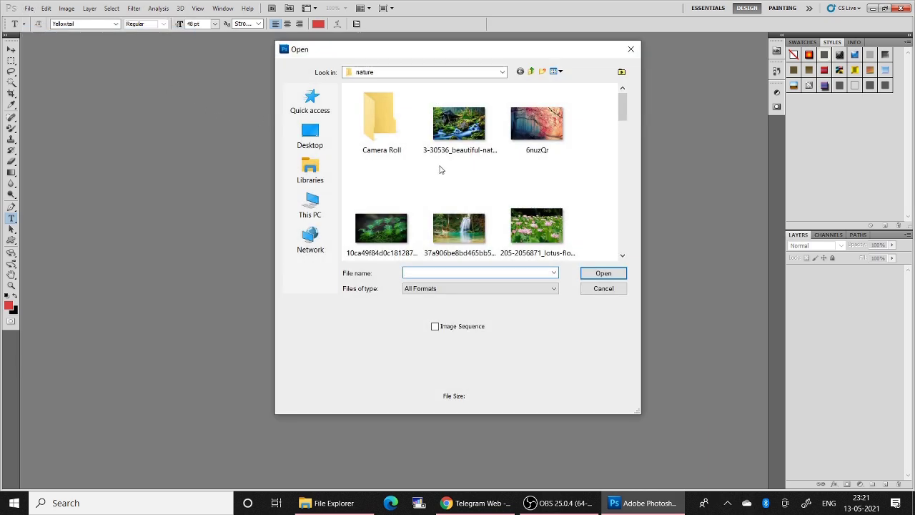
left_click(623, 256)
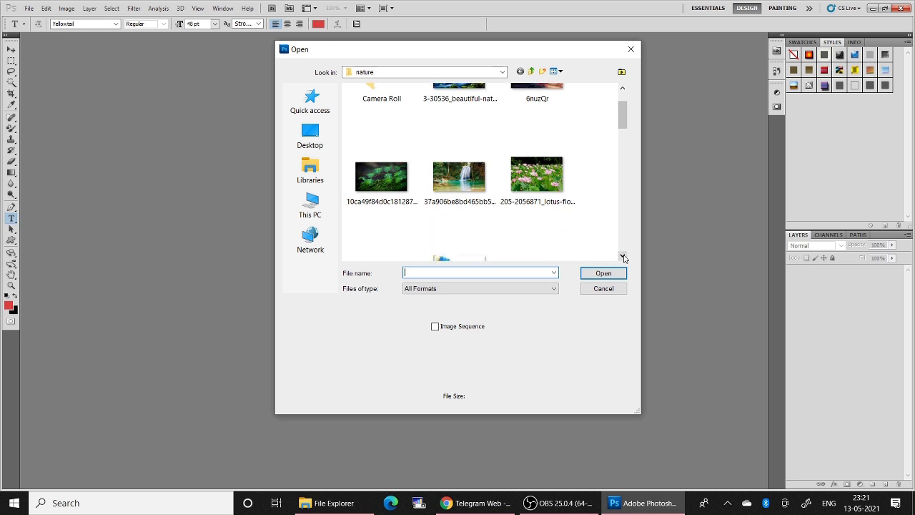
left_click(622, 256)
left_click(622, 256)
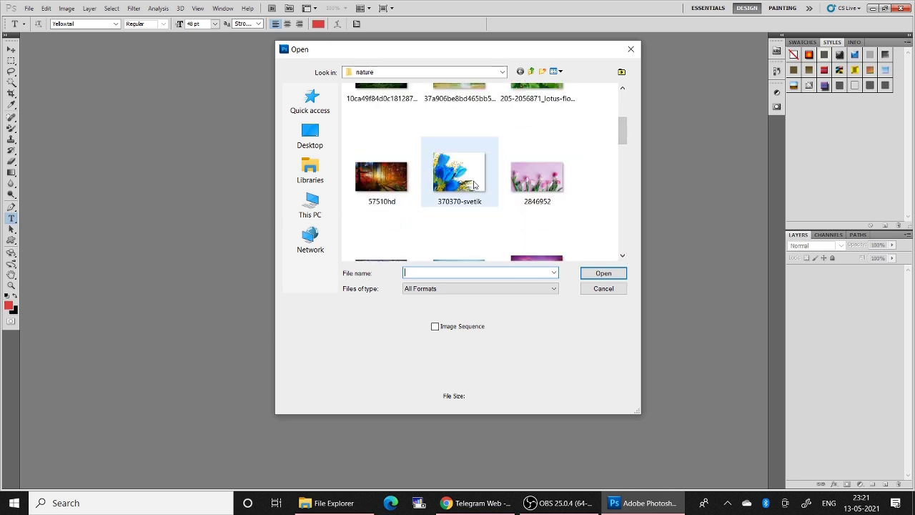
left_click(459, 174)
left_click(611, 274)
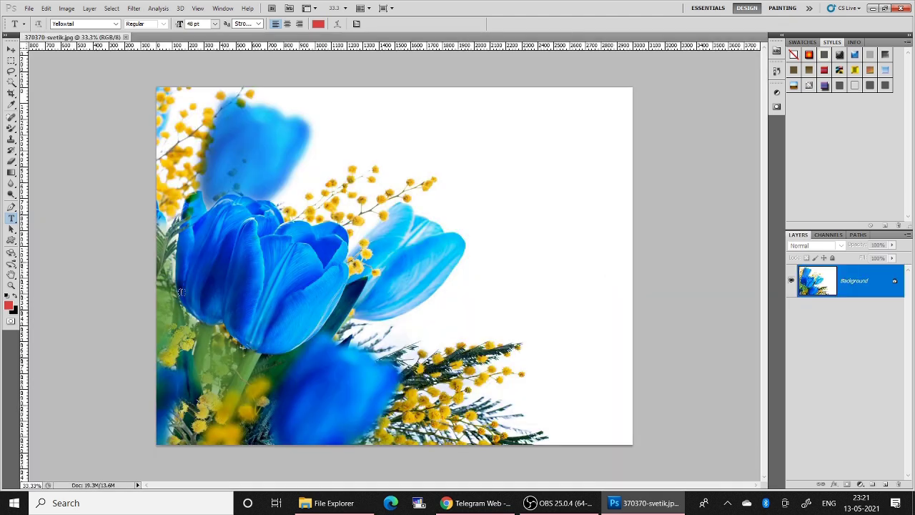
Step: Start a horizontal text layer at the photo's upper right and type 'Happy Morning'
left_click(20, 218)
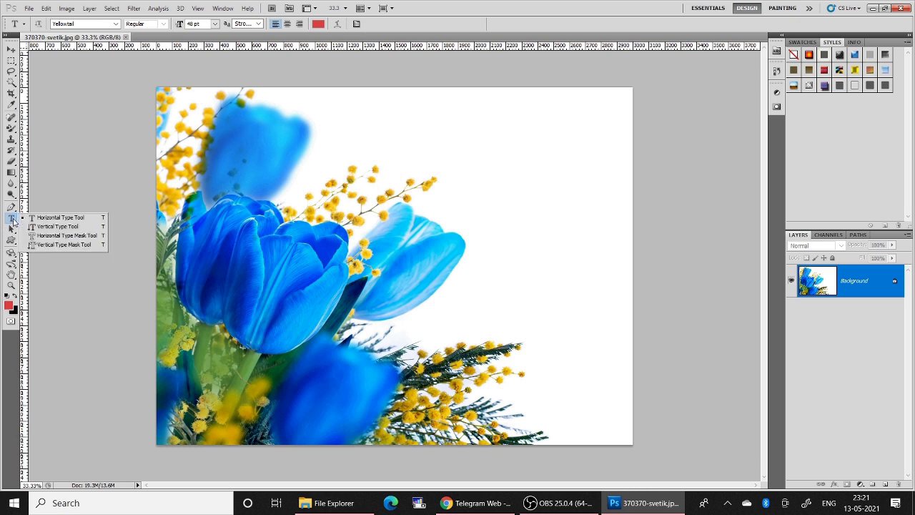
left_click(33, 217)
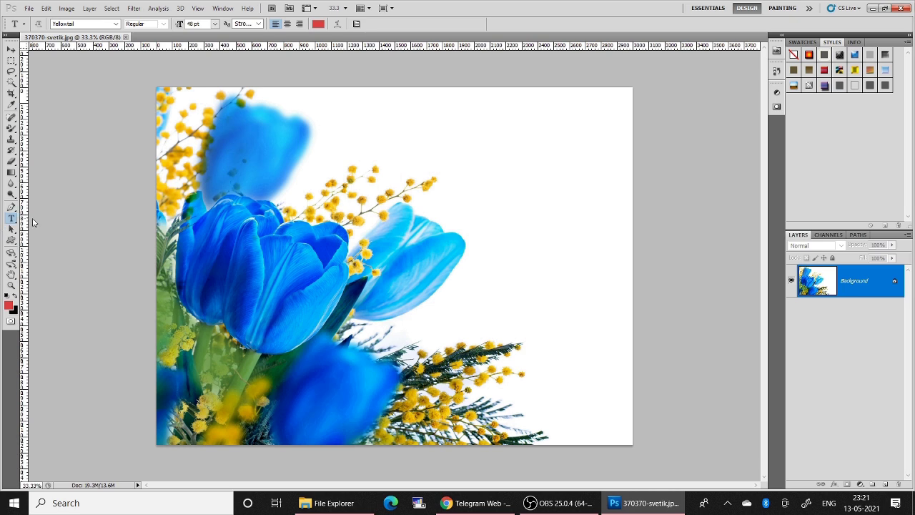
left_click(424, 131)
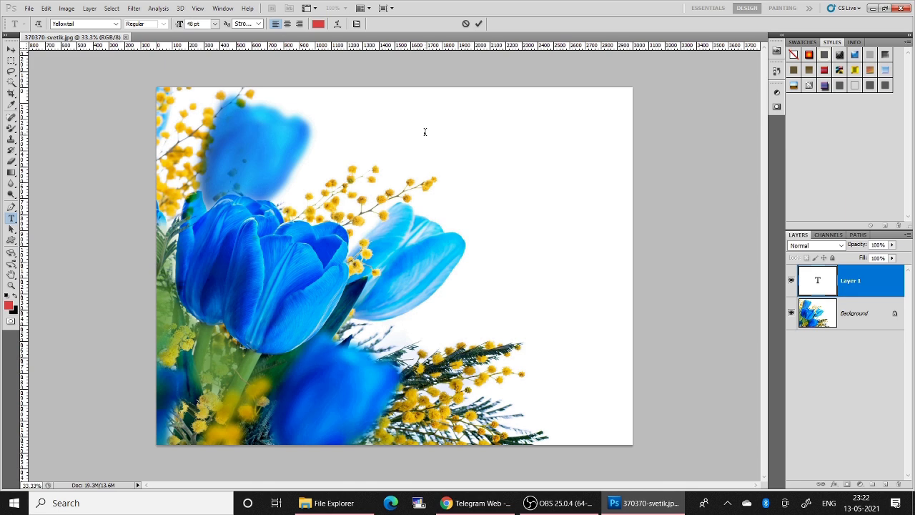
type("H")
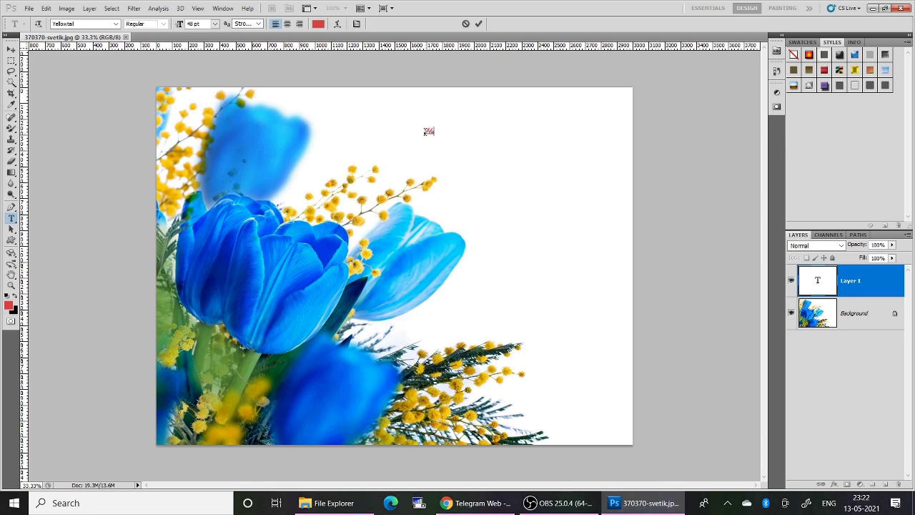
type("appy Morning")
Step: Set the Happy Morning text size to 200 pt and commit it
left_click_drag(424, 131, 468, 132)
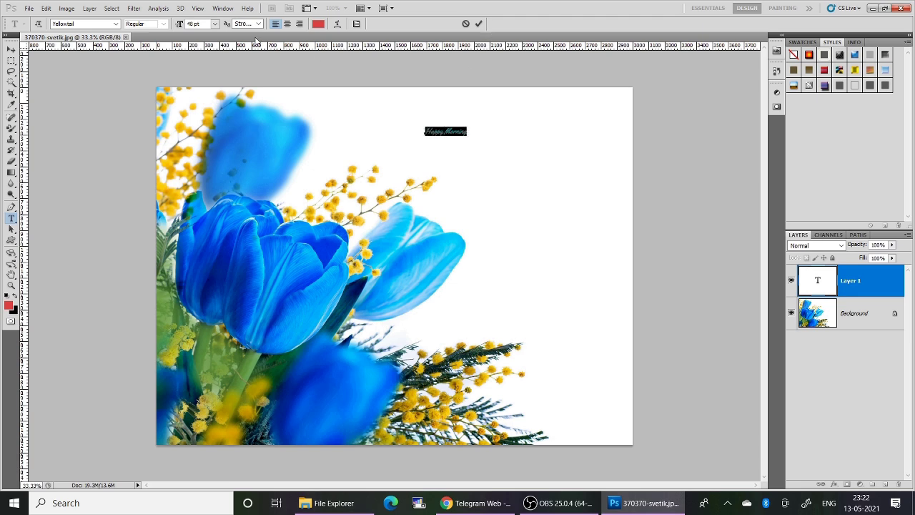
left_click(214, 23)
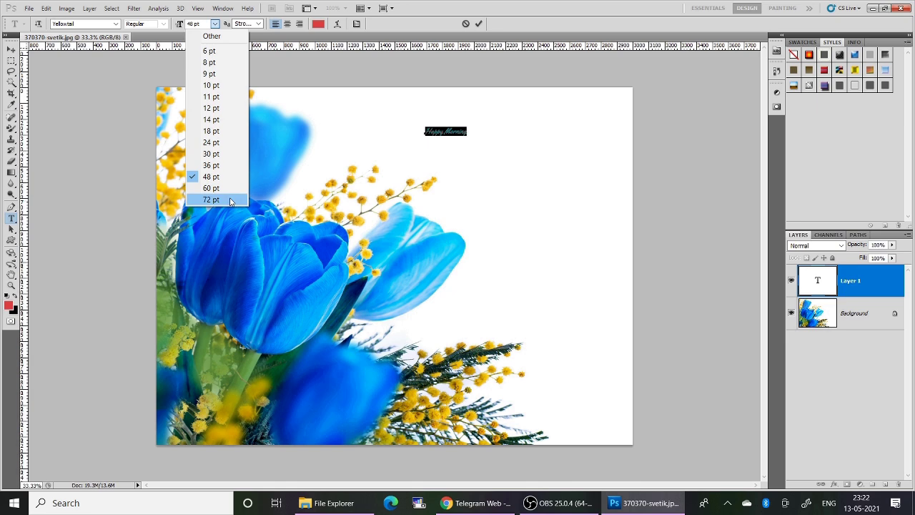
left_click(193, 22)
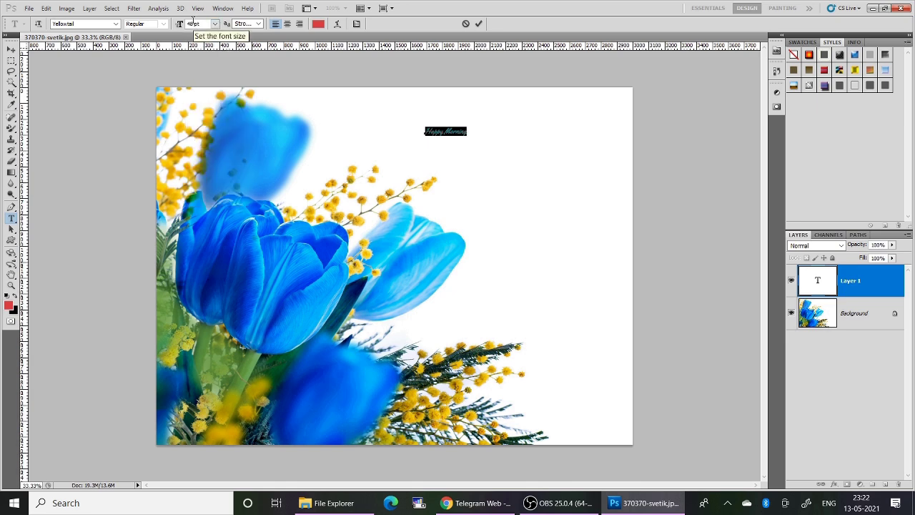
key("BackSpace")
type("10")
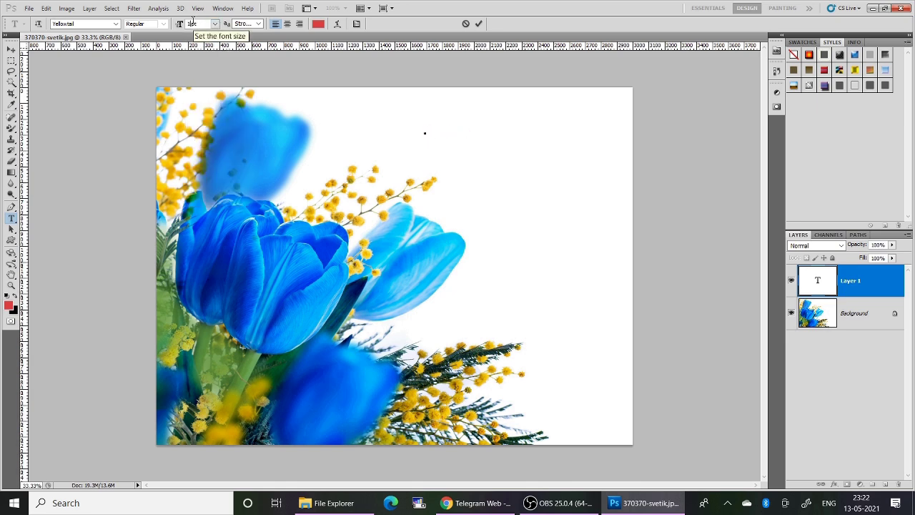
type("8")
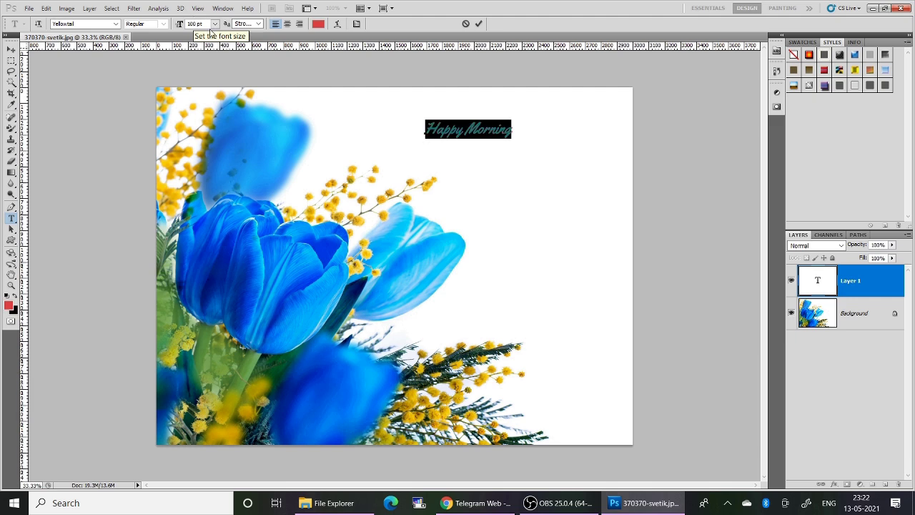
left_click(477, 133)
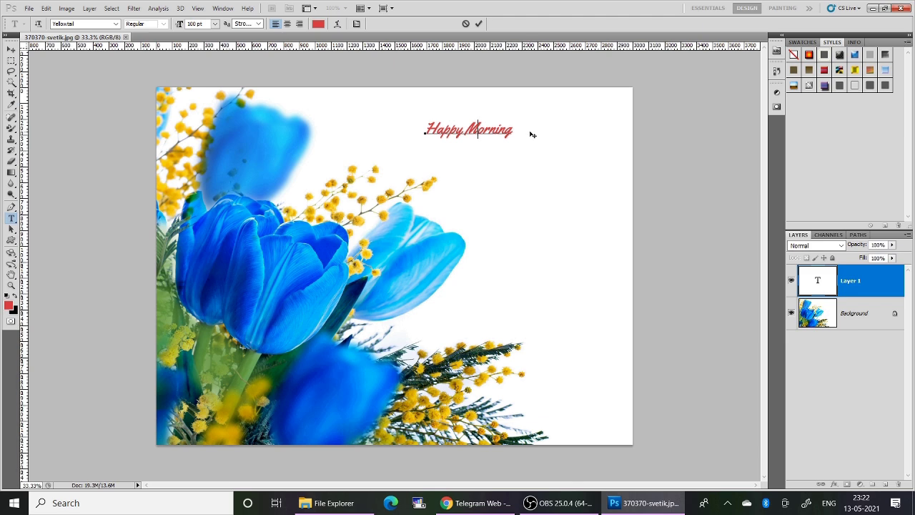
triple_click(504, 127)
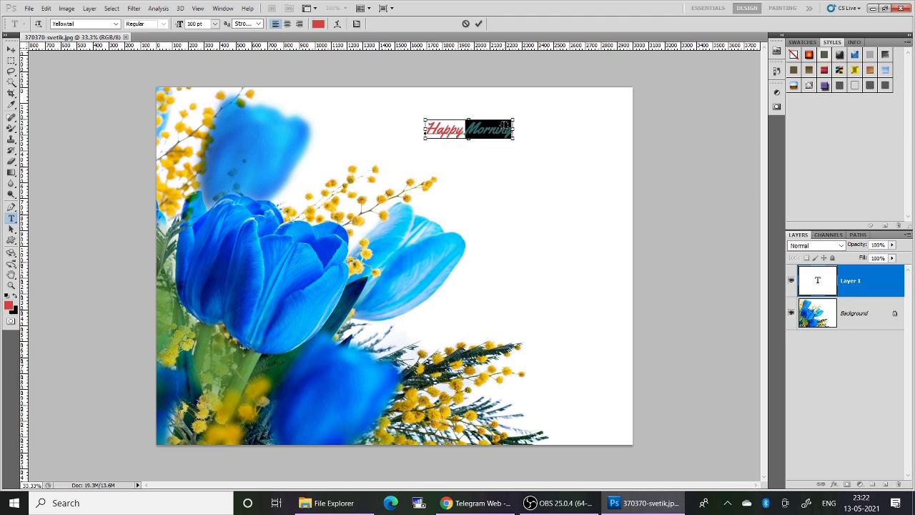
double_click(191, 23)
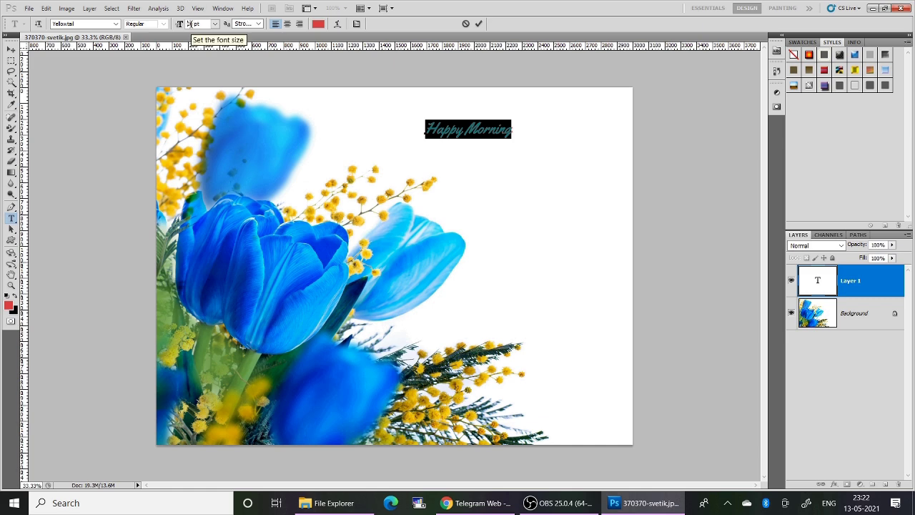
type("200")
key("Return")
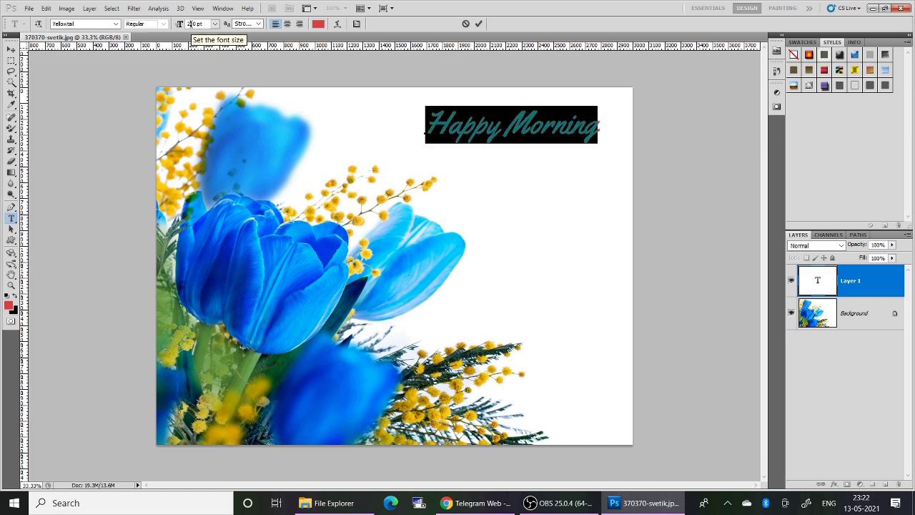
left_click(480, 24)
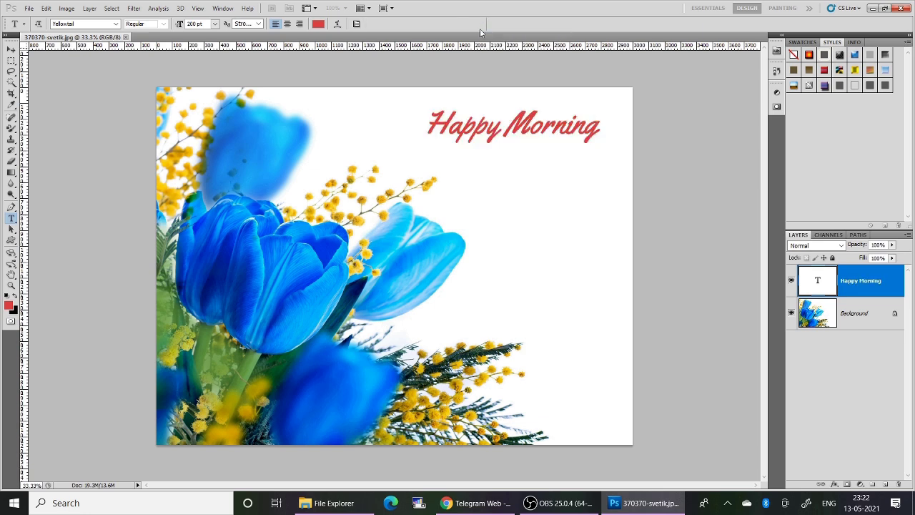
Step: Drag the Happy Morning text layer slightly lower and further right with the Move tool
left_click(536, 126)
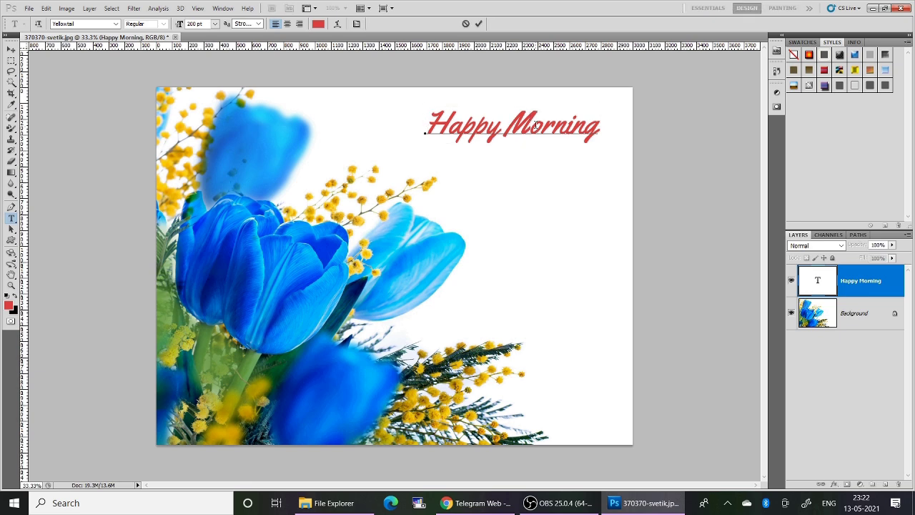
left_click(11, 50)
left_click_drag(490, 126, 505, 159)
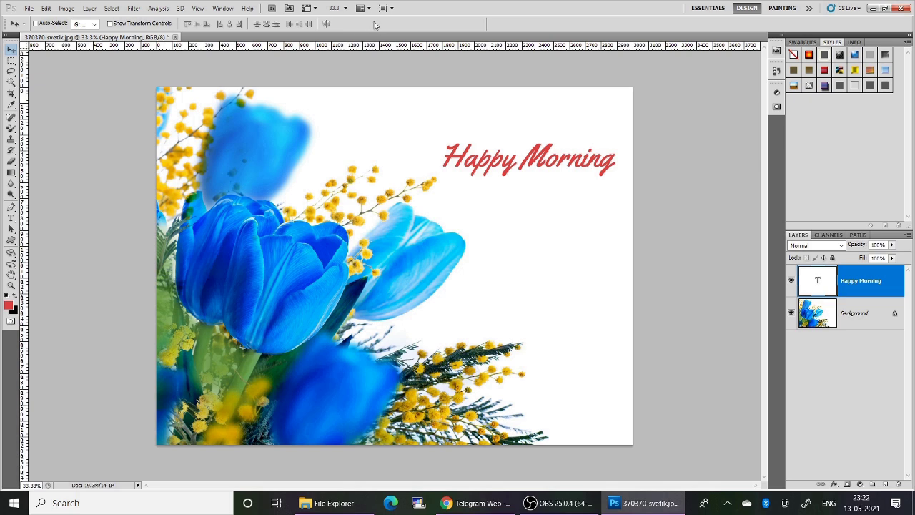
left_click(11, 221)
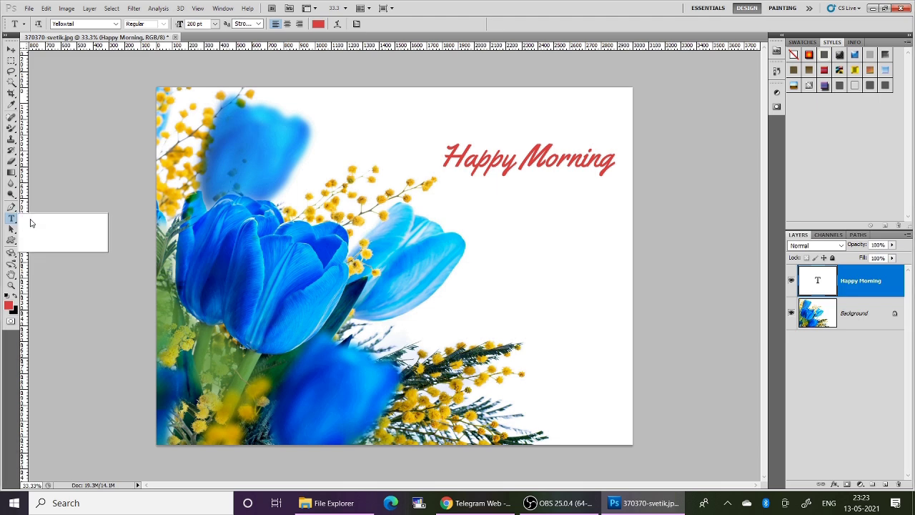
Step: Start a new text layer below Happy Morning with 'Have' and 'a' on separate lines
left_click(39, 216)
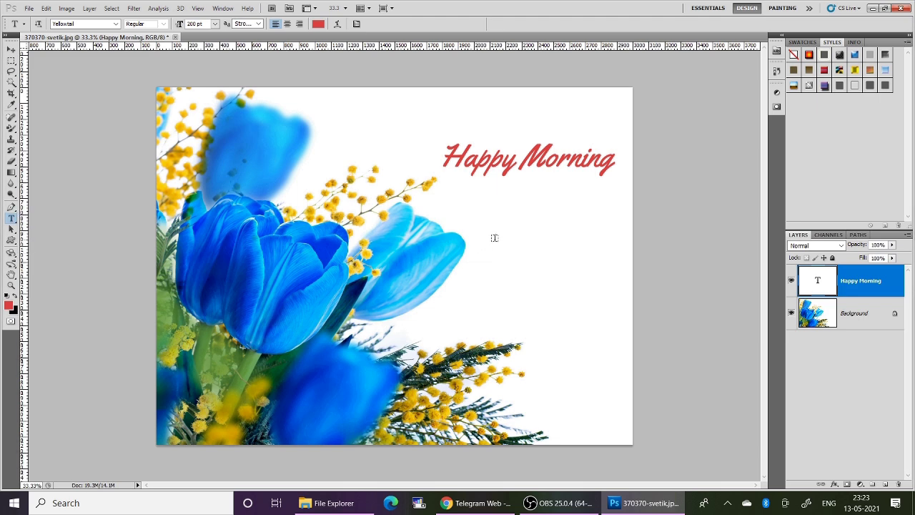
left_click(488, 205)
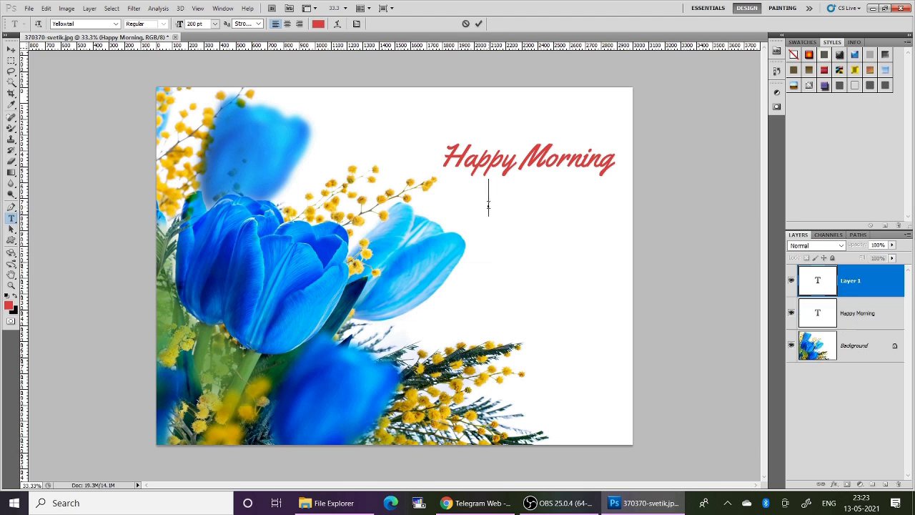
type("Ha")
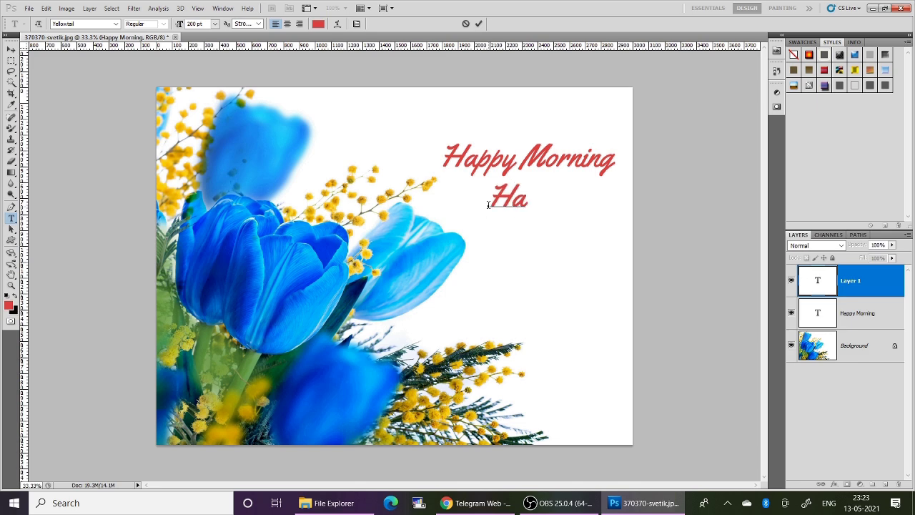
type("ve a")
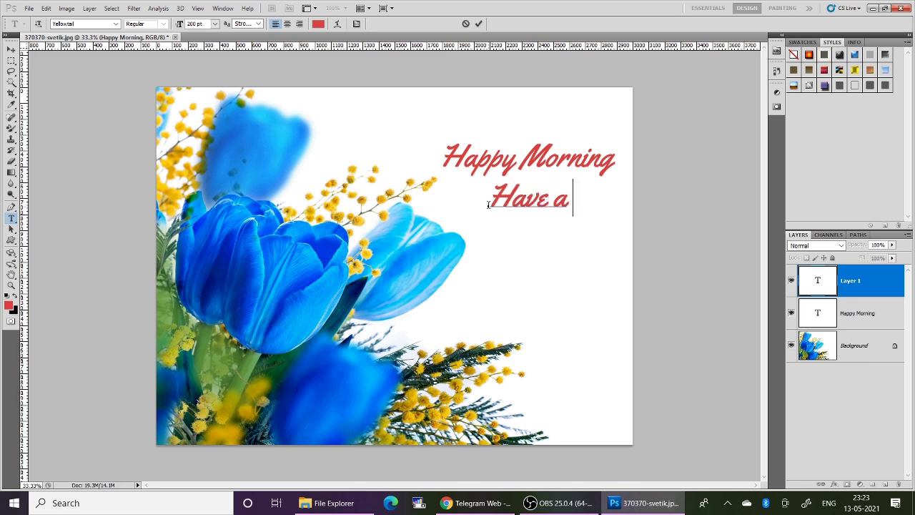
key("BackSpace")
key("BackSpace")
key("BackSpace")
type("a")
key("Left")
key("Return")
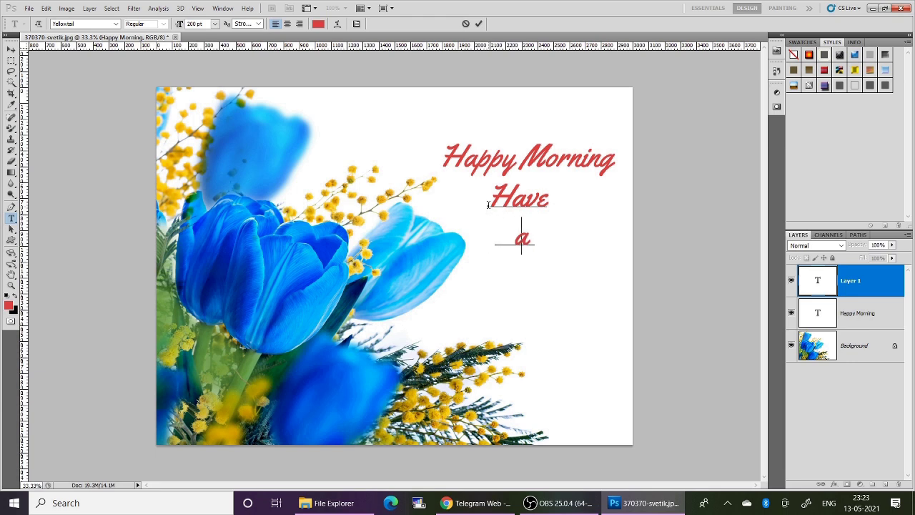
Step: Add 'nice' and 'day' on their own lines, then select all four lines
key("End")
key("Return")
type("nice")
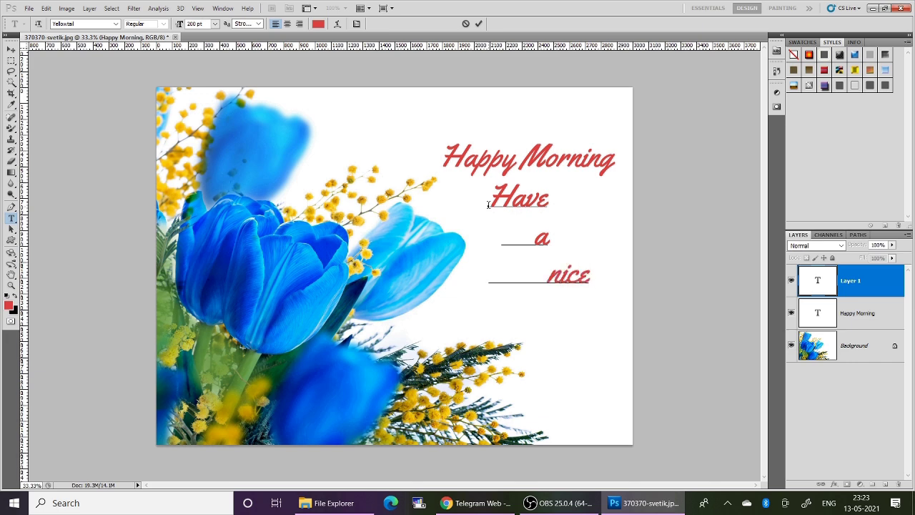
key("Return")
type("da")
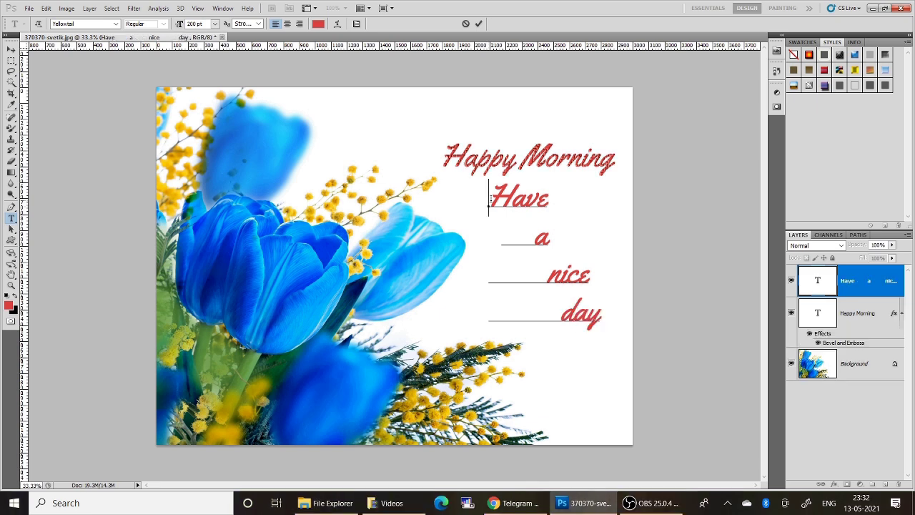
double_click(492, 201)
key("shift+Down")
key("shift+Down")
key("shift+Down")
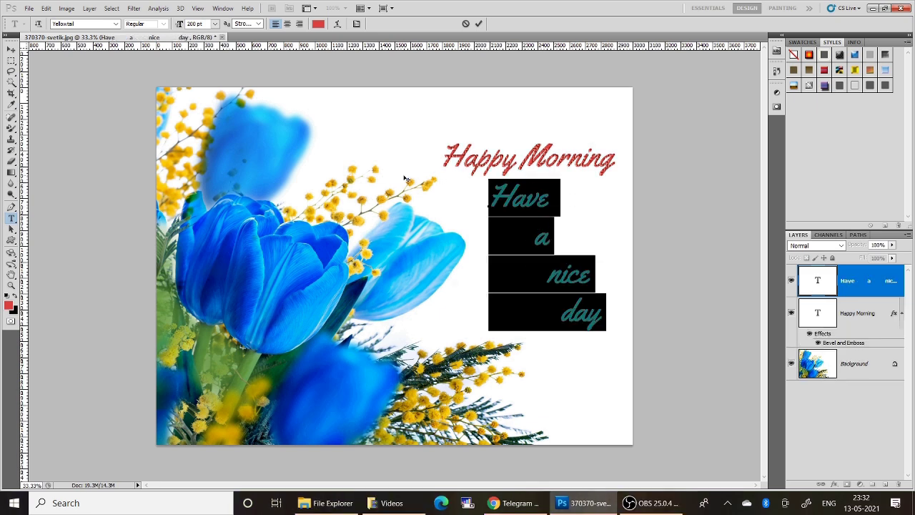
Step: Change the selected caption's font from Yellowtail to Times New Roman and commit it
left_click(115, 24)
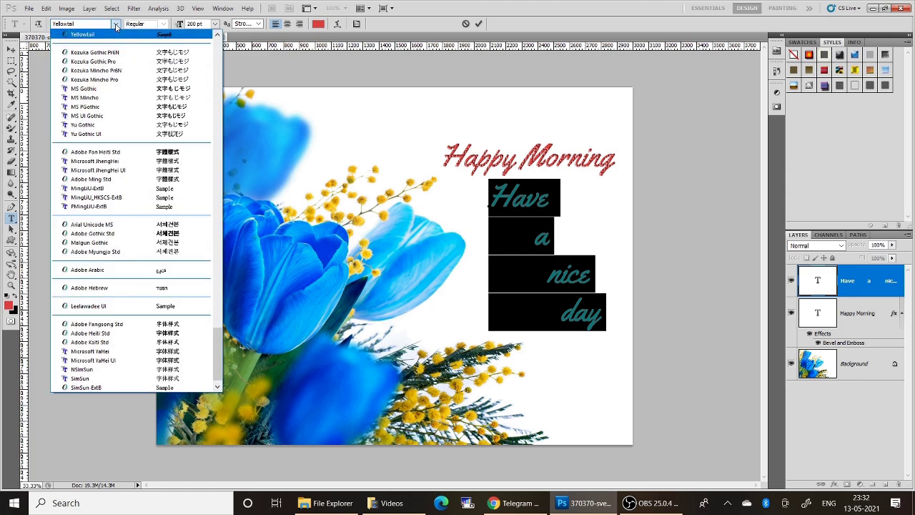
left_click(218, 34)
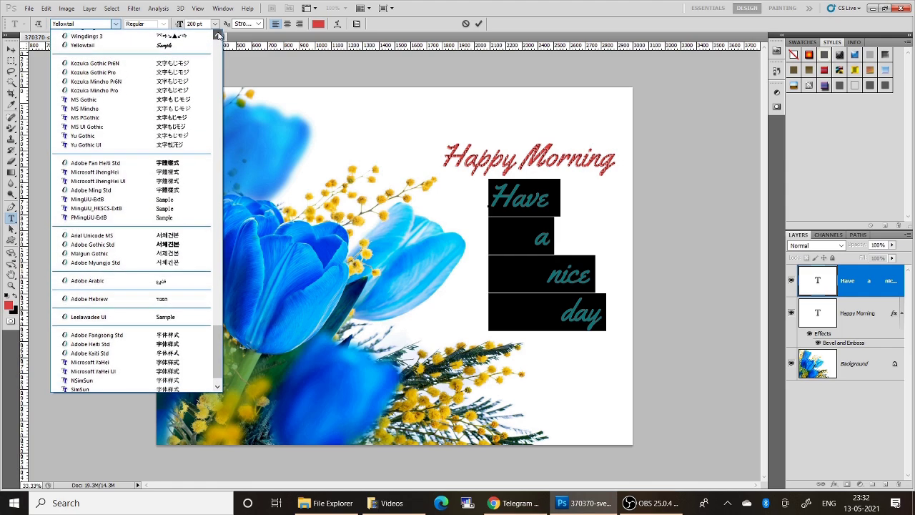
left_click_drag(218, 34, 218, 35)
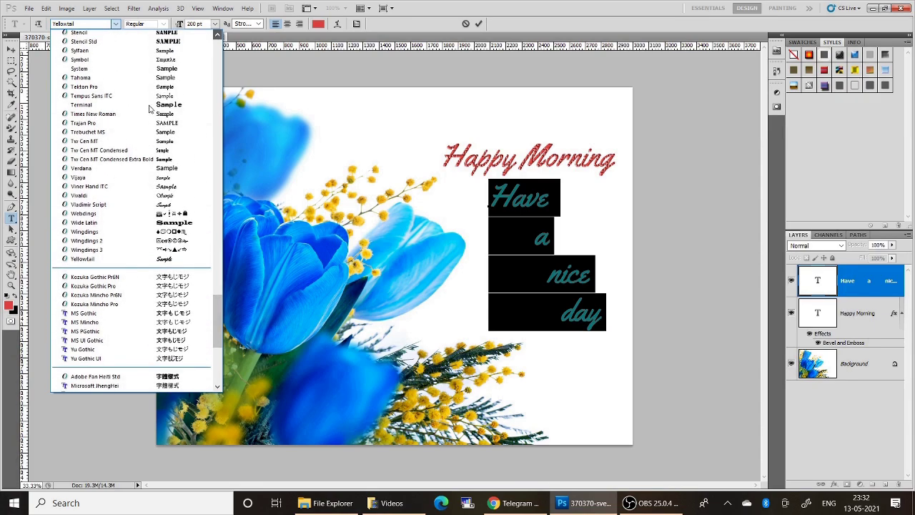
scroll(150, 108, "up", 4)
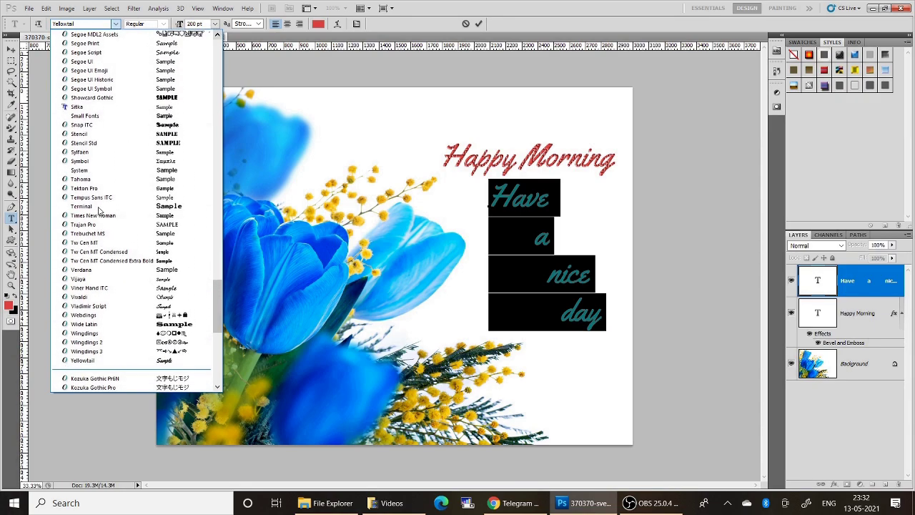
left_click(101, 215)
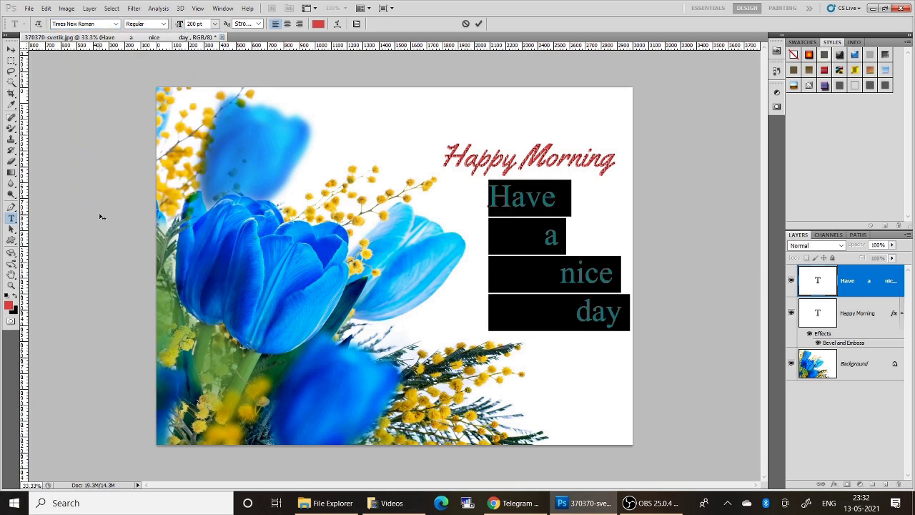
left_click(479, 24)
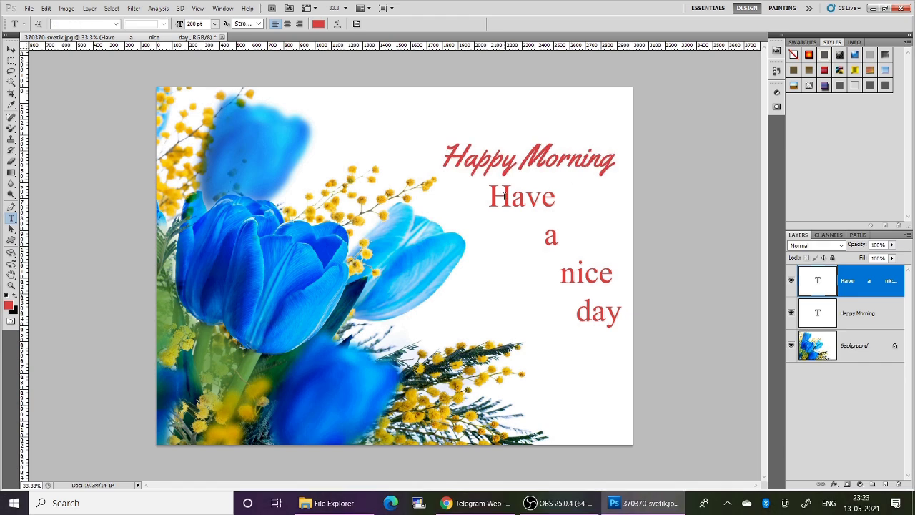
Step: Apply the Blue Glass style to the Have a nice day text
left_click(503, 196)
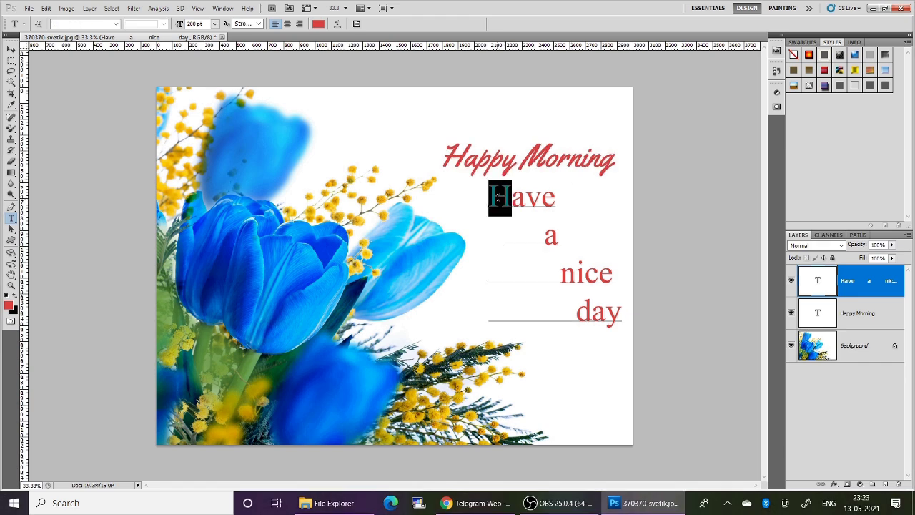
key("shift+Down")
key("shift+Down")
key("shift+Down")
key("shift+Down")
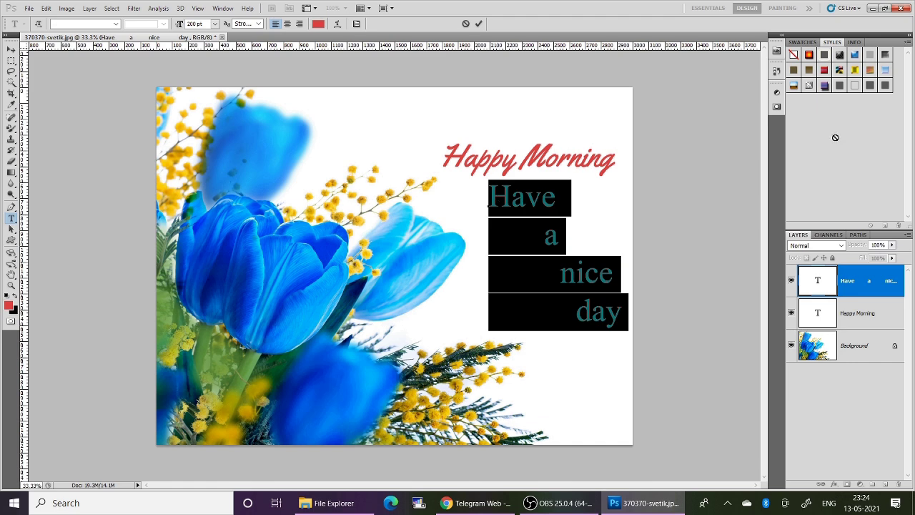
left_click(842, 72)
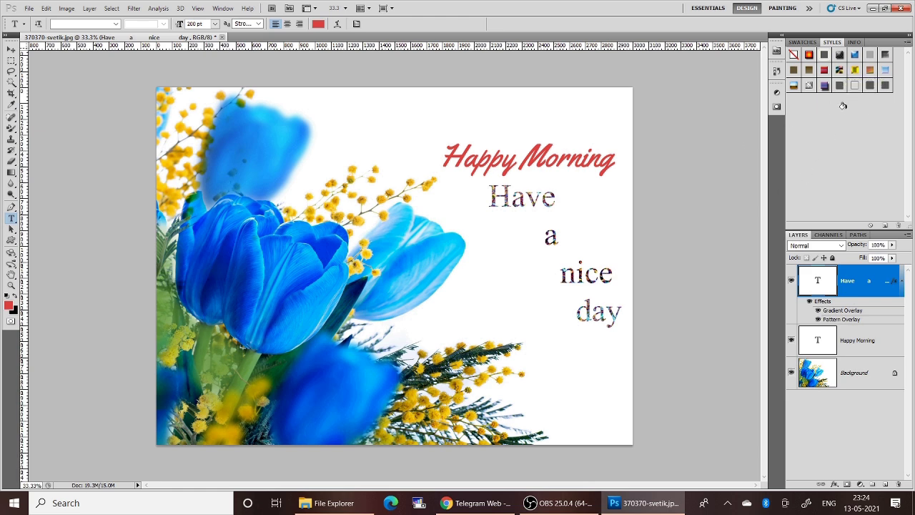
left_click(855, 57)
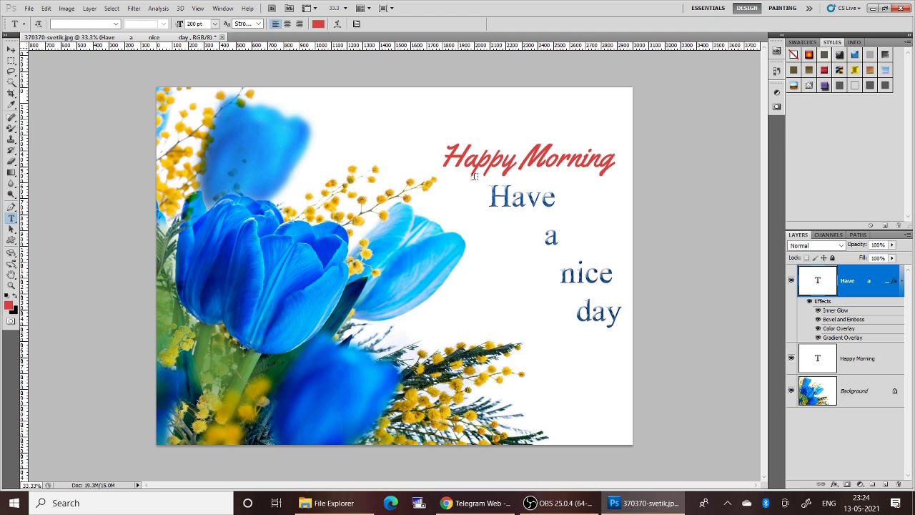
Step: Apply the Puzzle style to the Happy Morning text
left_click(485, 150)
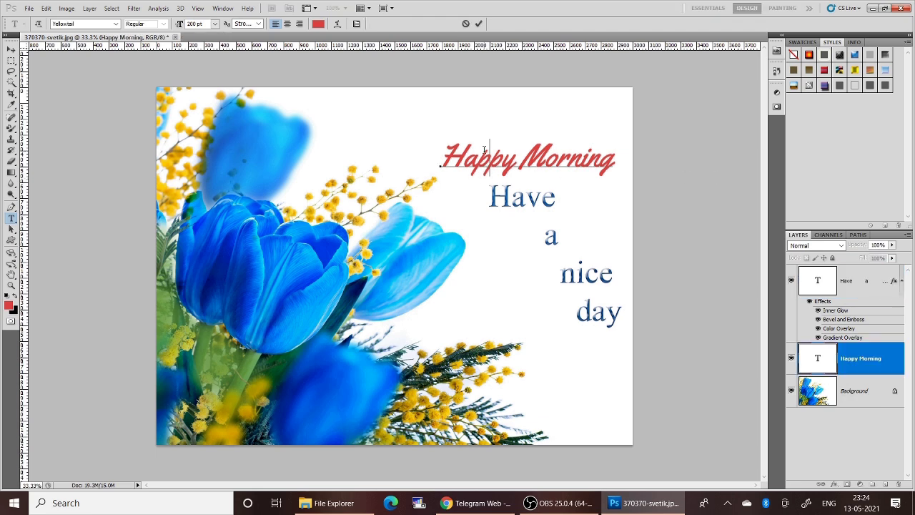
key("ctrl")
key("ctrl+a")
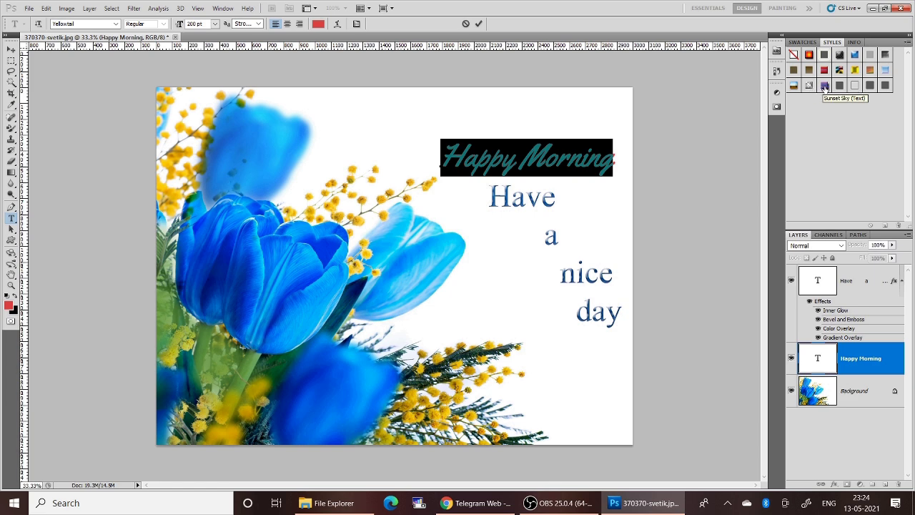
left_click(884, 57)
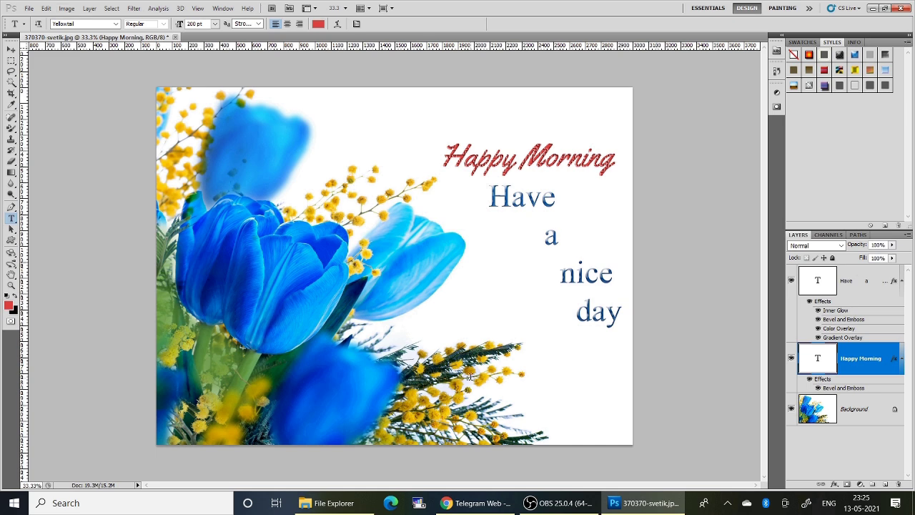
left_click(561, 494)
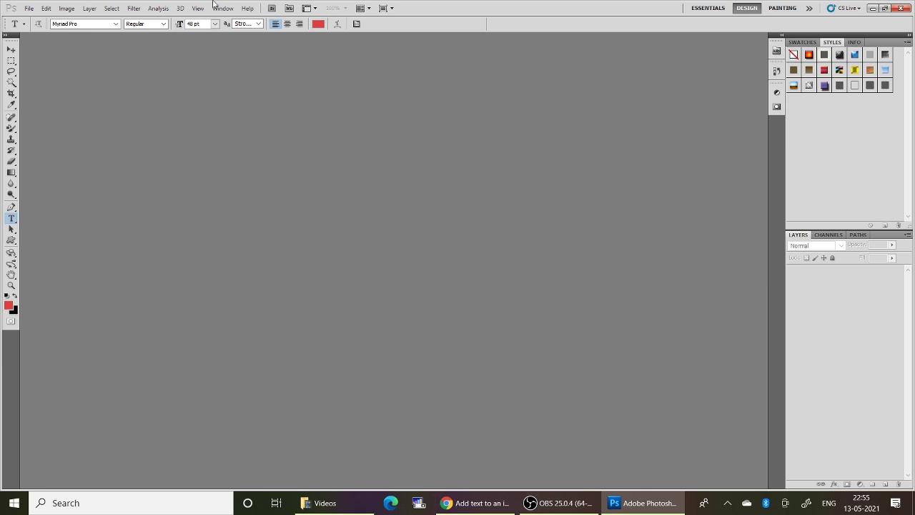
Step: Create a new document named Shapes, 1200 × 800 pixels at 1000 pixels/inch
left_click(30, 8)
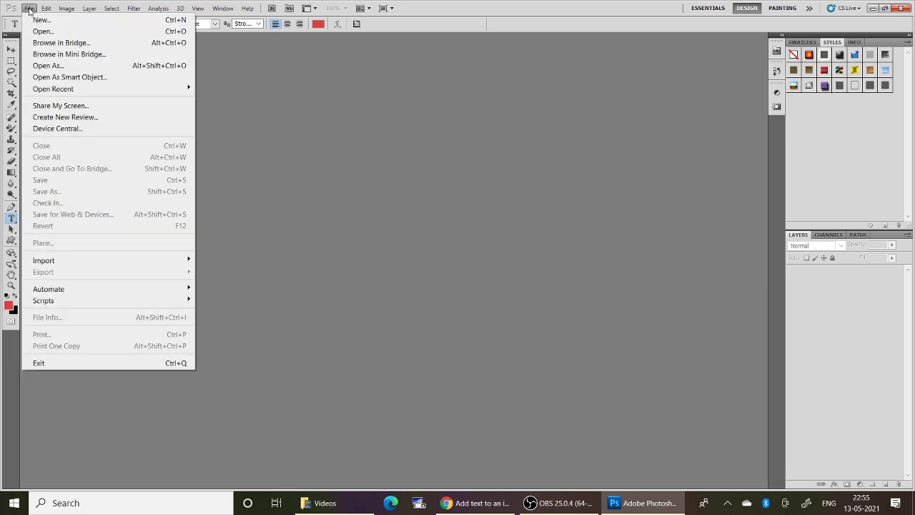
left_click(41, 20)
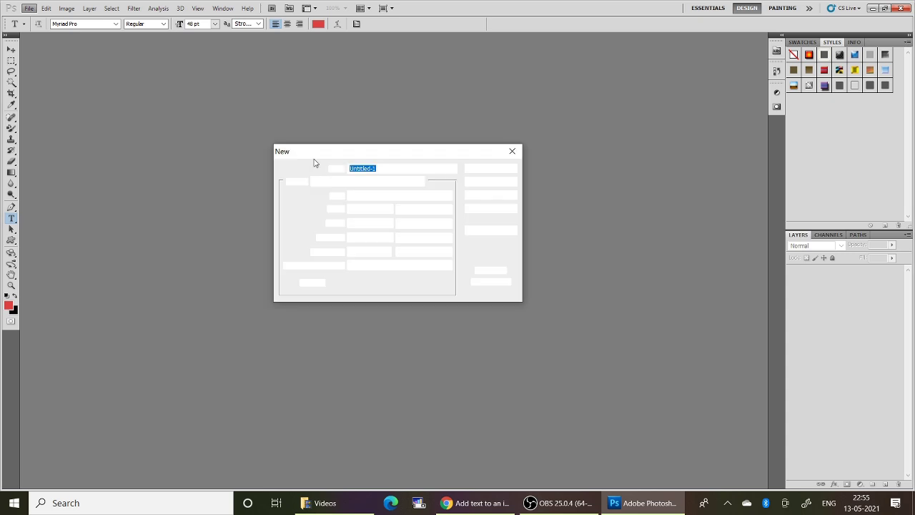
left_click(386, 167)
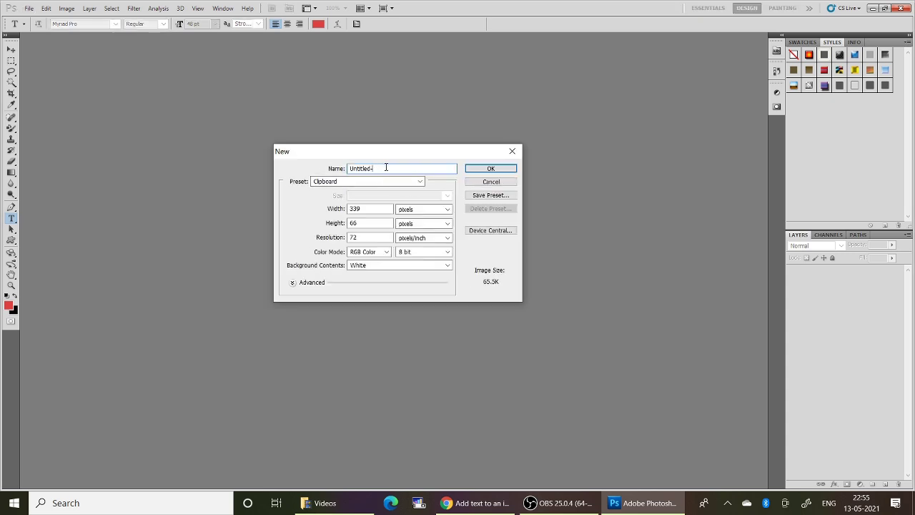
key("BackSpace")
key("BackSpace")
key("BackSpace")
key("BackSpace")
key("BackSpace")
key("BackSpace")
key("BackSpace")
key("BackSpace")
key("BackSpace")
key("BackSpace")
type("S")
left_click(376, 208)
key("BackSpace")
key("BackSpace")
key("BackSpace")
type("12")
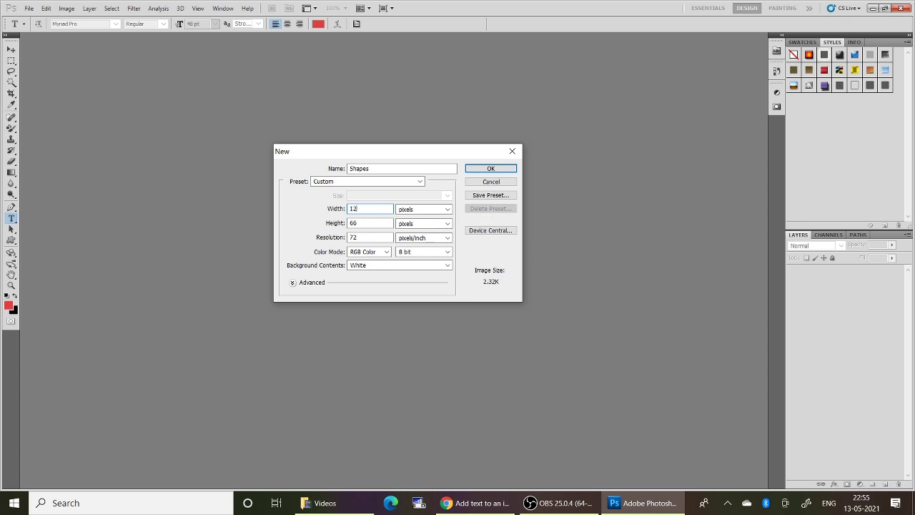
type("00")
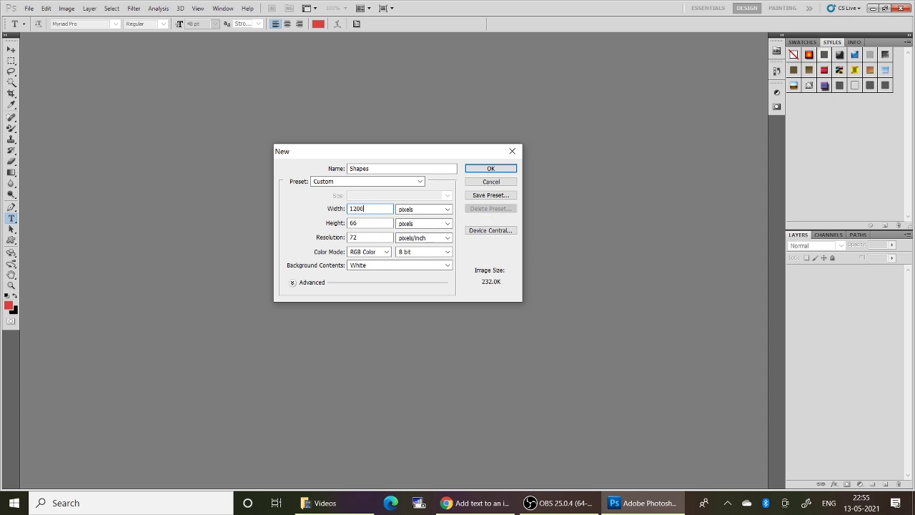
left_click(365, 224)
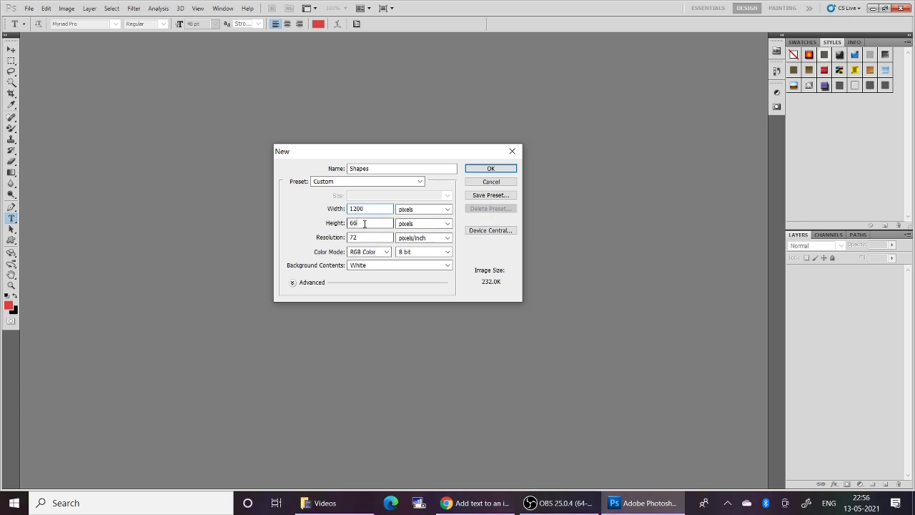
key("BackSpace")
key("BackSpace")
type("800")
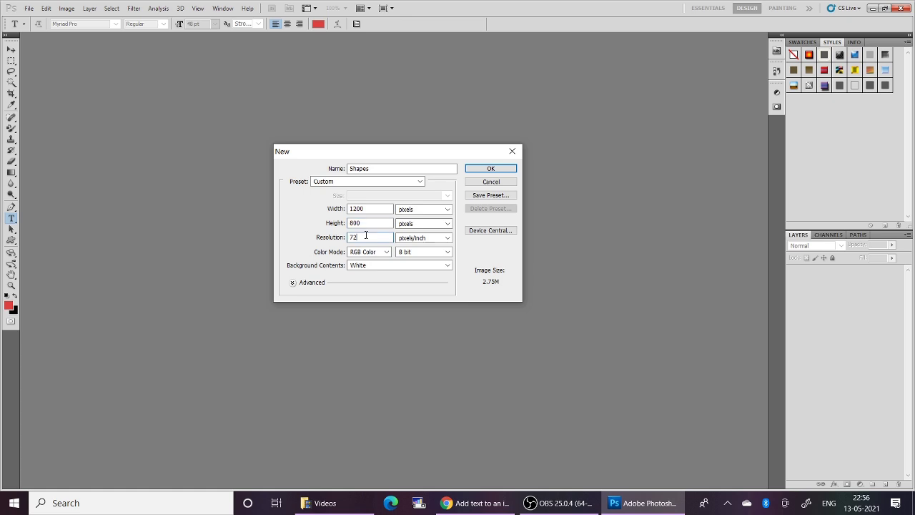
key("BackSpace")
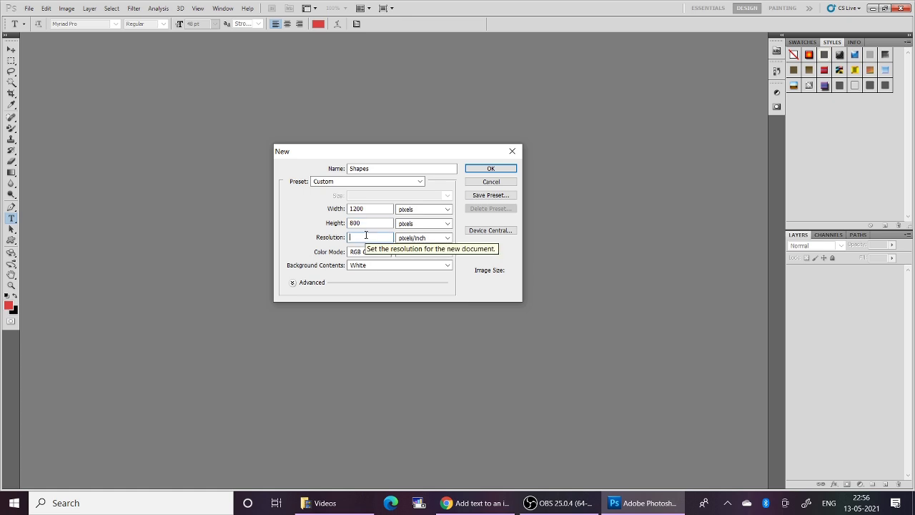
type("1000")
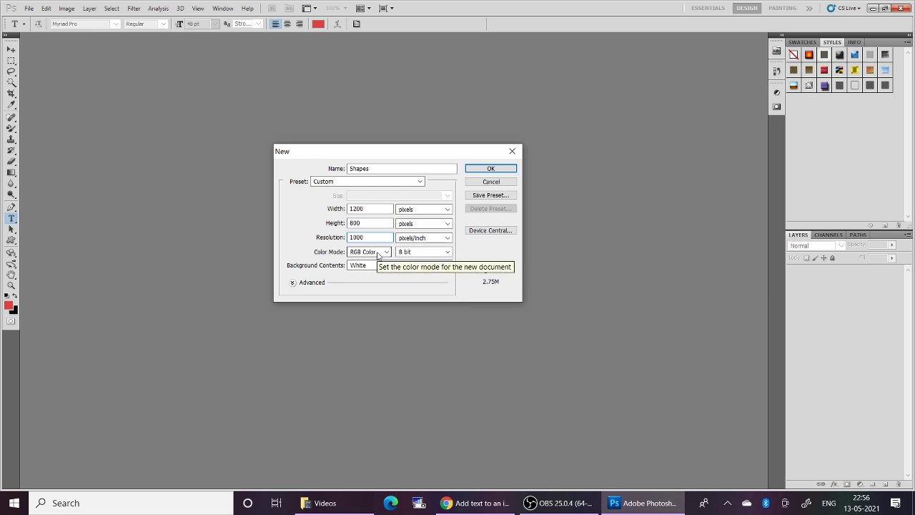
left_click(492, 169)
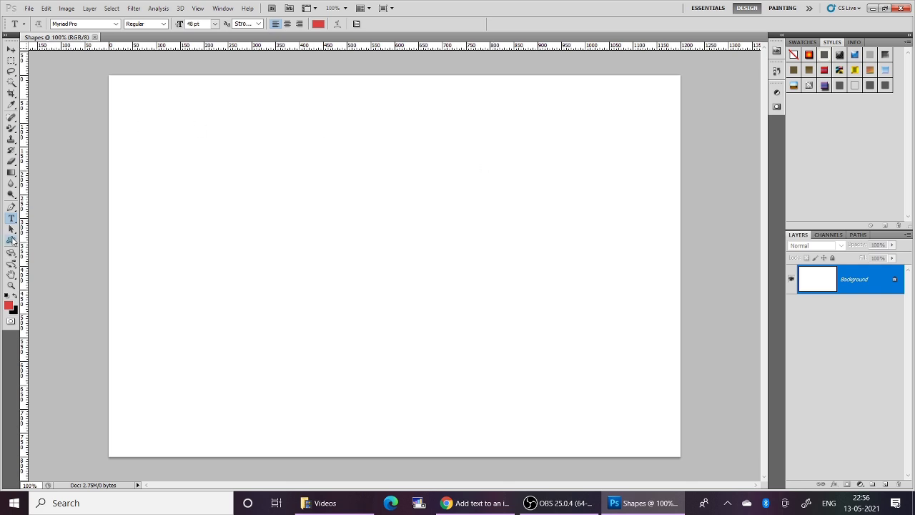
Step: Select the Custom Shape tool and pick the five-point star from the shape picker
left_click(13, 240)
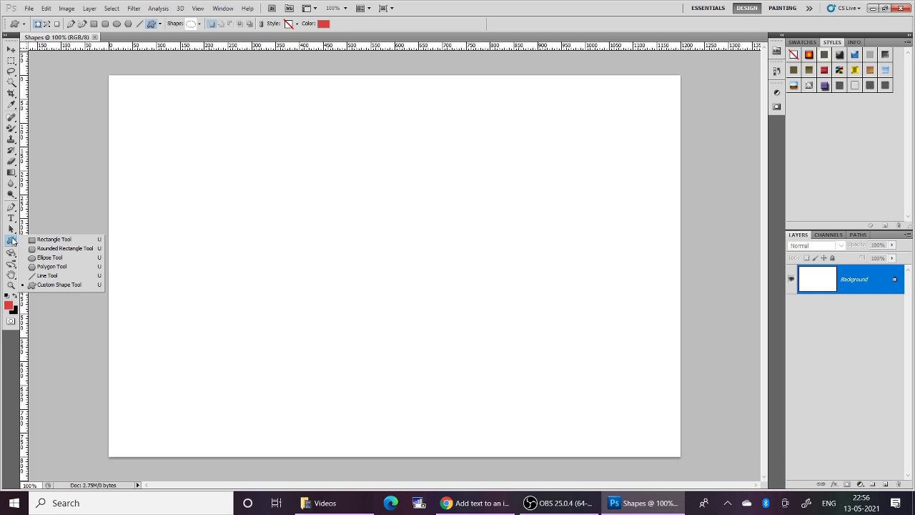
left_click(52, 285)
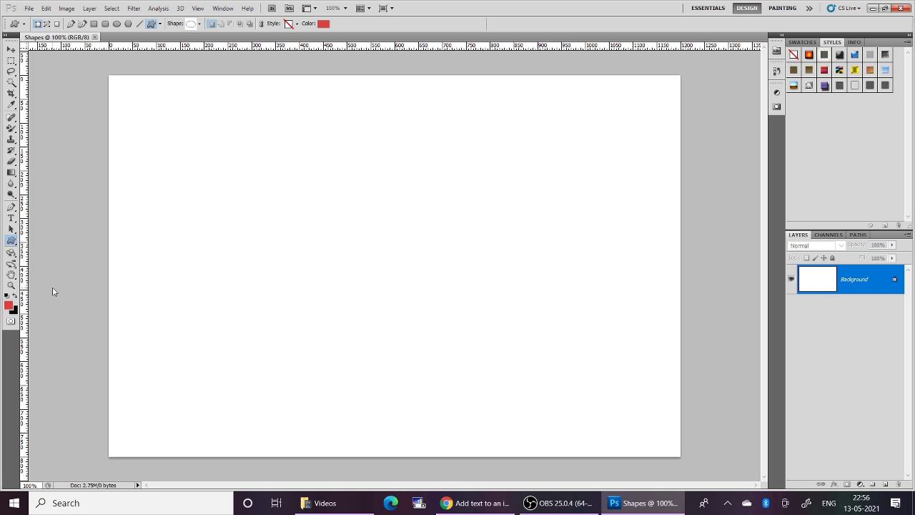
left_click(201, 26)
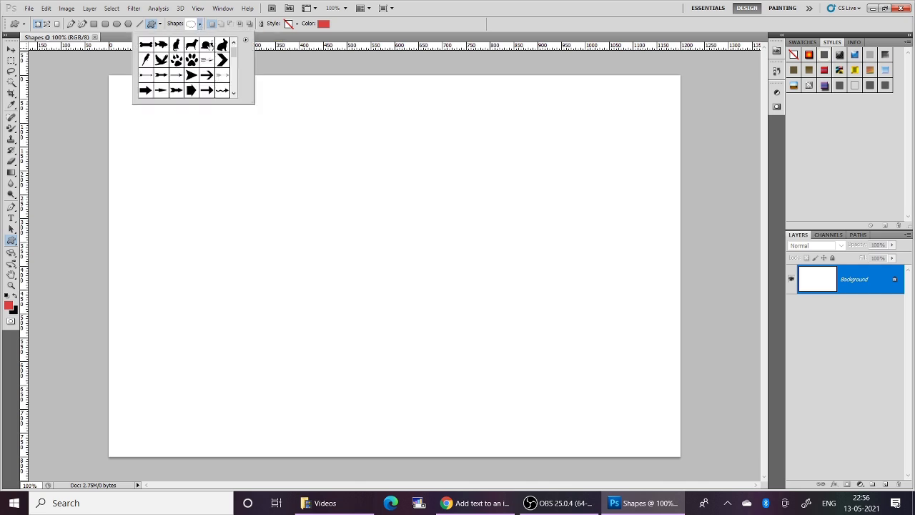
left_click(233, 94)
left_click(233, 94)
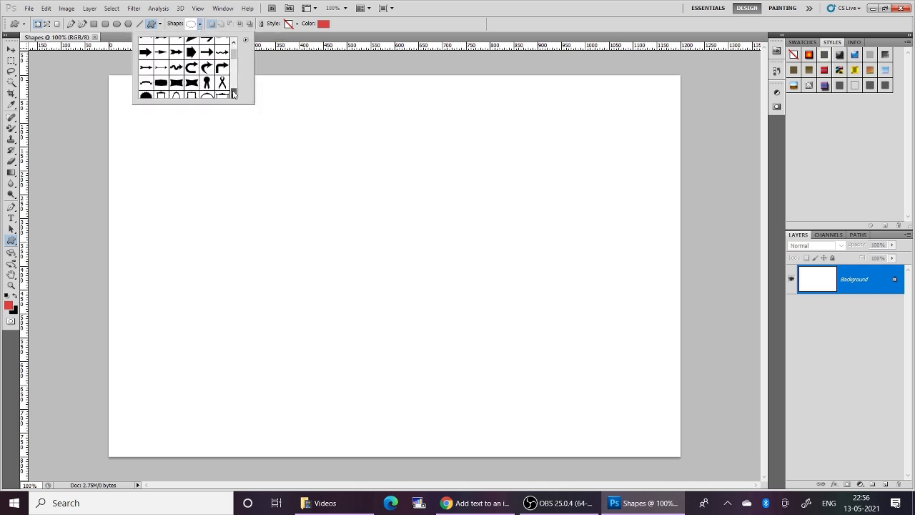
left_click(233, 94)
left_click(233, 95)
left_click(233, 94)
left_click(233, 94)
left_click(233, 95)
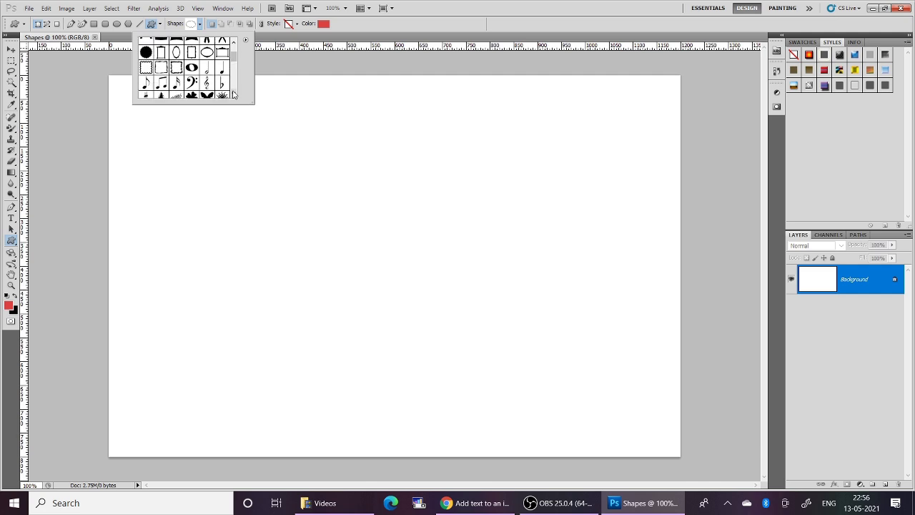
left_click(233, 95)
left_click(233, 95)
left_click(233, 95)
left_click(233, 95)
left_click(233, 95)
left_click(233, 94)
left_click(233, 95)
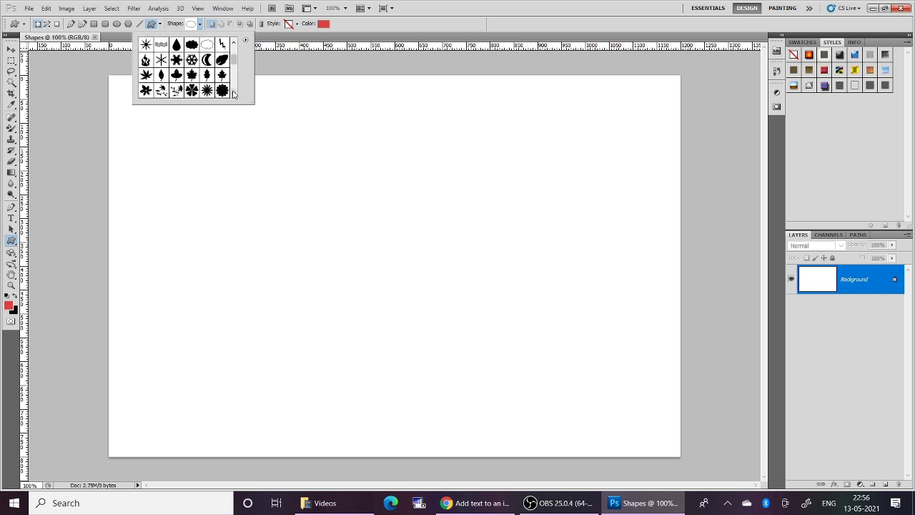
left_click(233, 94)
left_click(233, 95)
left_click(233, 94)
left_click(233, 94)
left_click(233, 94)
left_click(233, 95)
left_click(233, 95)
left_click(233, 94)
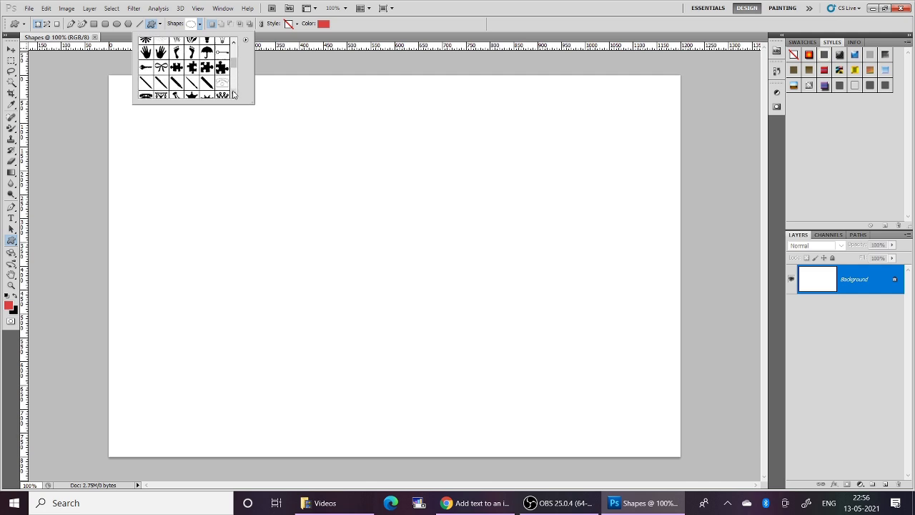
left_click(233, 94)
left_click(233, 94)
left_click(233, 94)
left_click(233, 94)
left_click(233, 95)
left_click(233, 94)
left_click(233, 94)
left_click(233, 94)
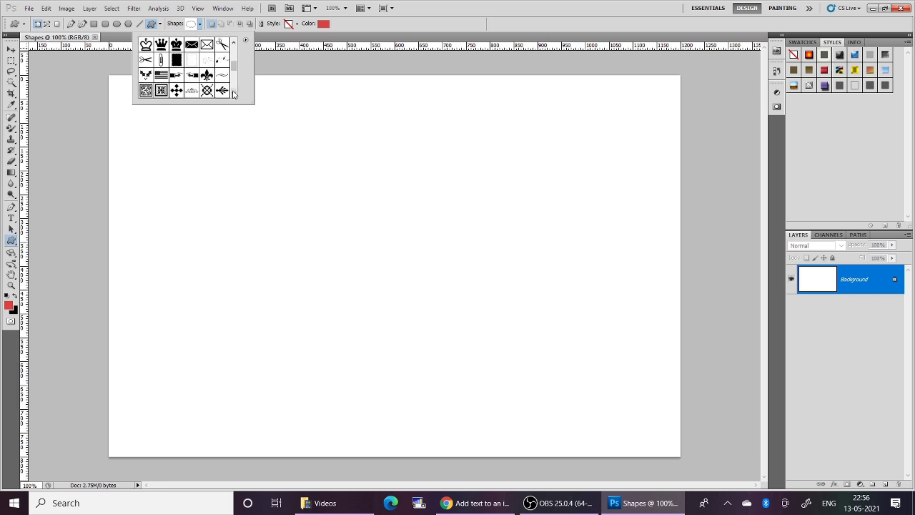
left_click(233, 94)
left_click(233, 94)
left_click(233, 94)
left_click(233, 94)
left_click(233, 95)
left_click(233, 94)
left_click(233, 94)
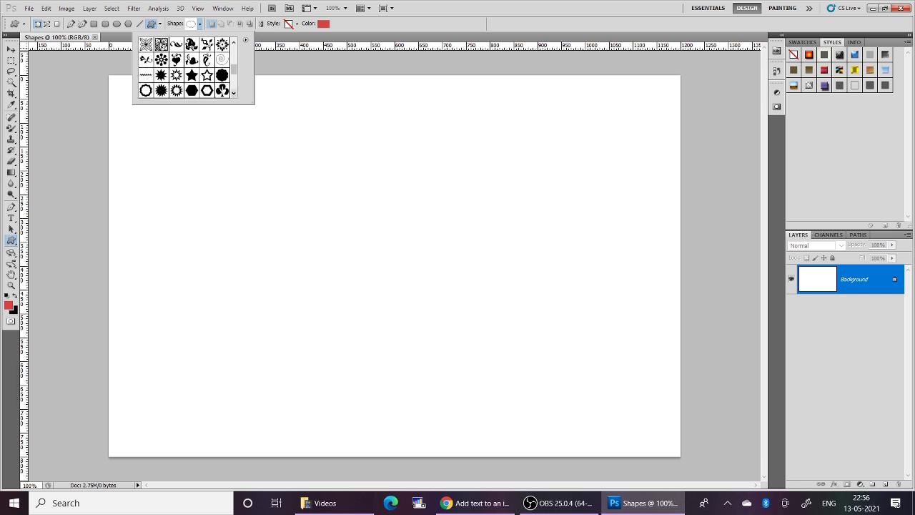
left_click(192, 76)
Step: Draw the star on the left of the canvas and recolour it pale yellow #f2fb62
left_click_drag(204, 175, 311, 285)
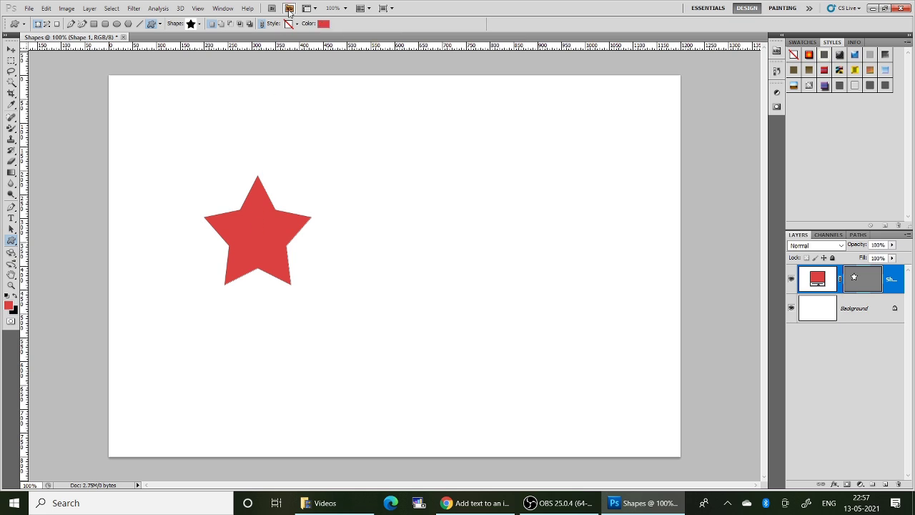
left_click(323, 25)
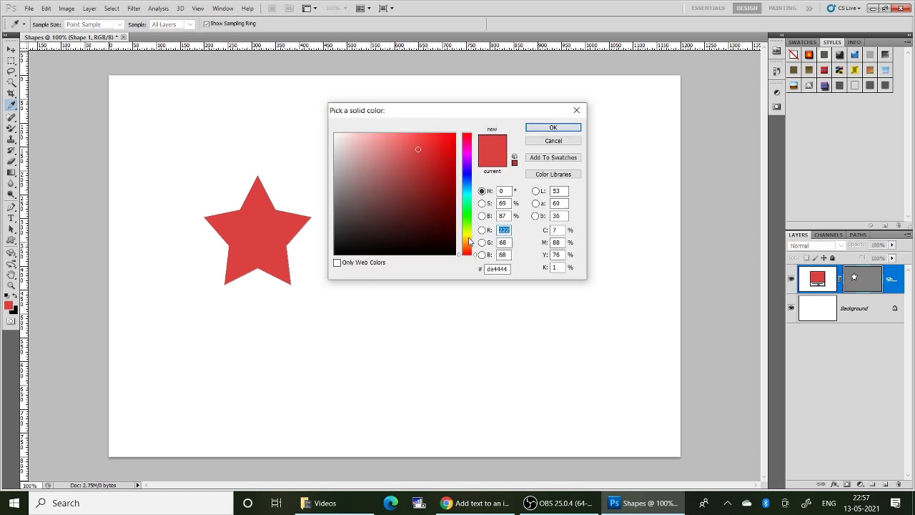
left_click_drag(474, 256, 473, 234)
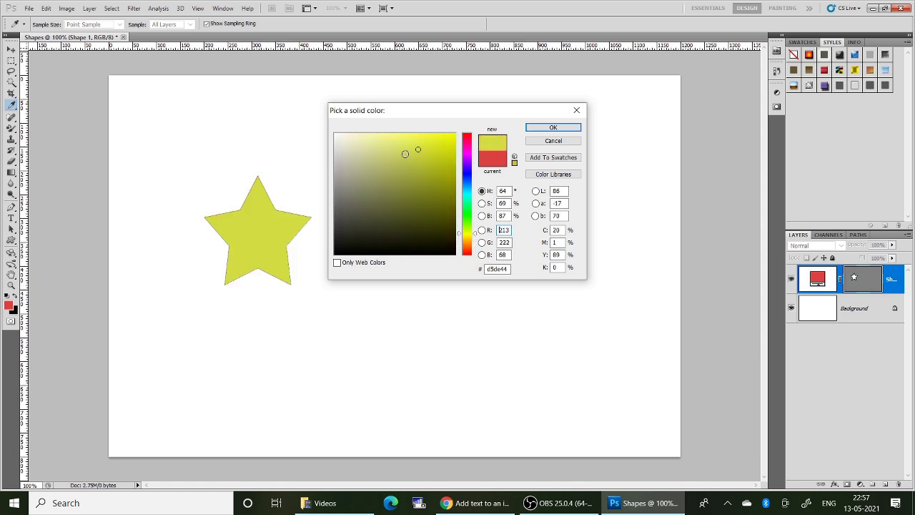
left_click(385, 136)
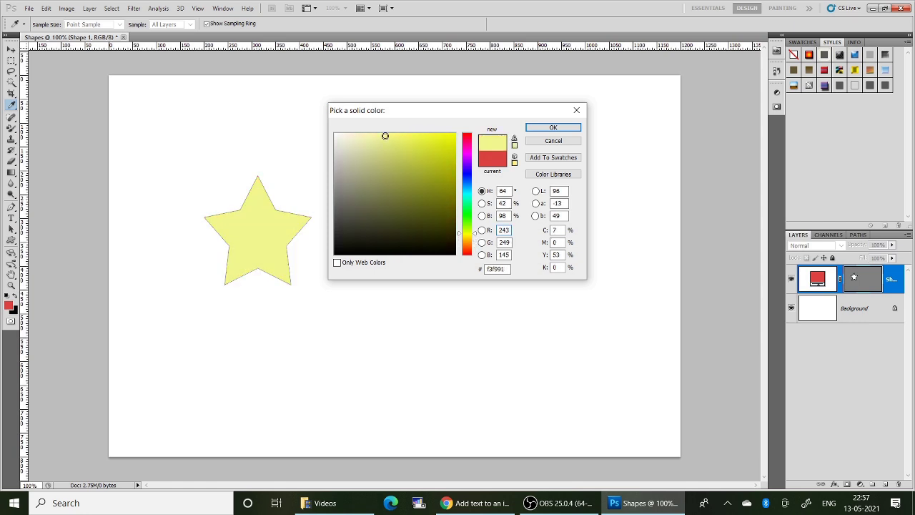
mouse_move(385, 136)
left_mouse_down()
mouse_move(415, 141)
mouse_move(408, 135)
left_mouse_up()
left_click(560, 128)
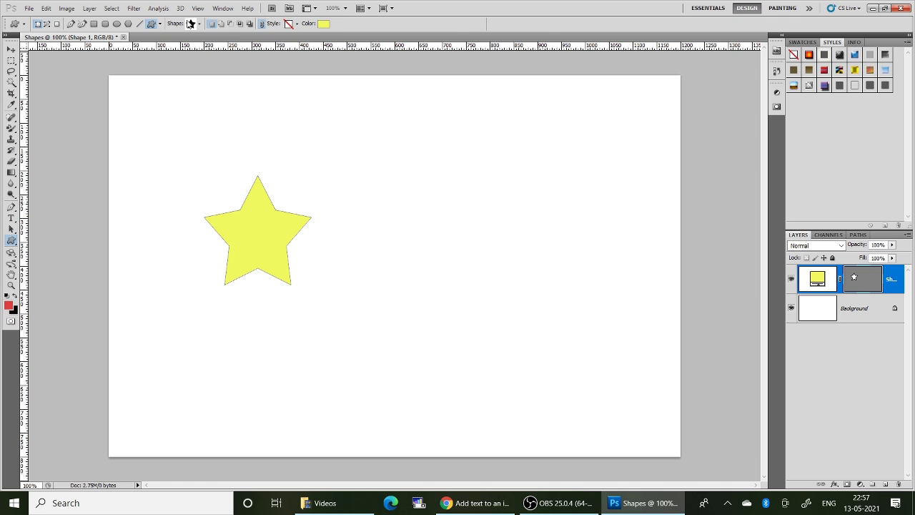
left_click(199, 24)
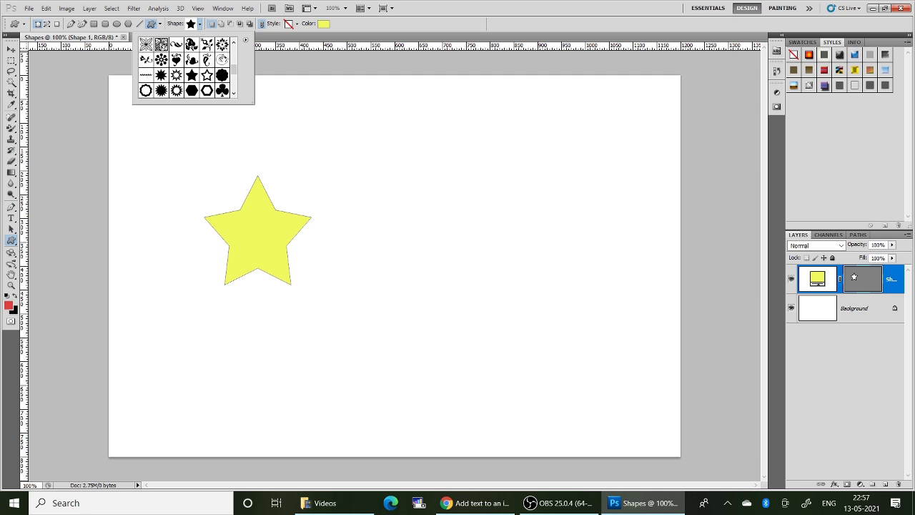
Step: Browse the custom shape picker and choose the butterfly shape
left_click(233, 96)
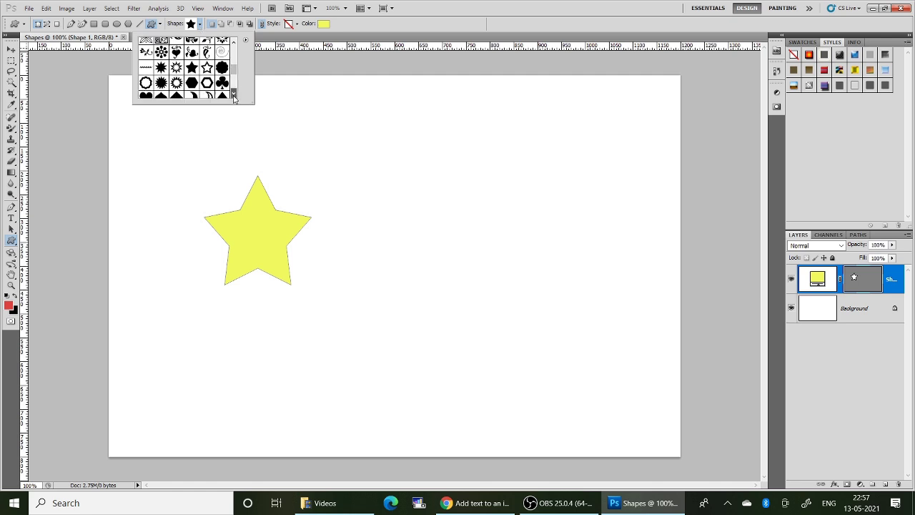
left_click(233, 97)
left_click(234, 96)
left_click(234, 97)
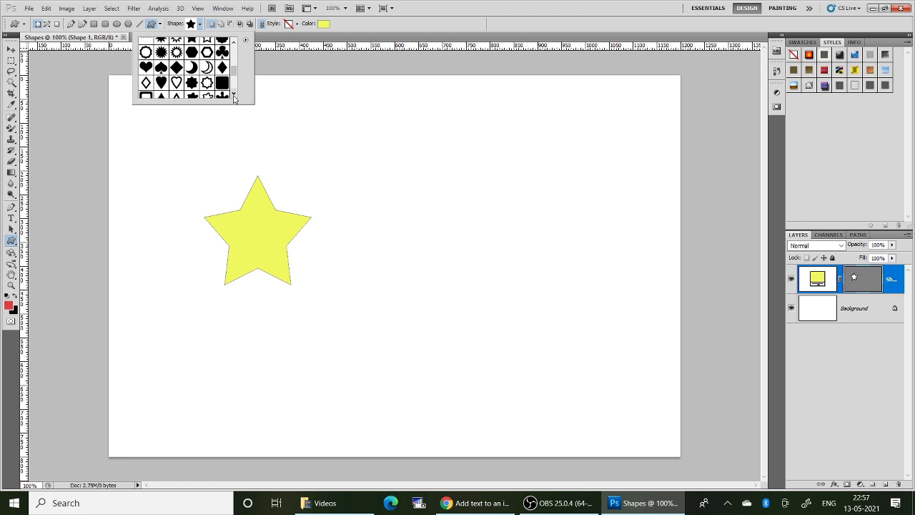
left_click(234, 41)
left_click(233, 41)
left_click(233, 41)
left_click(234, 42)
left_click(234, 41)
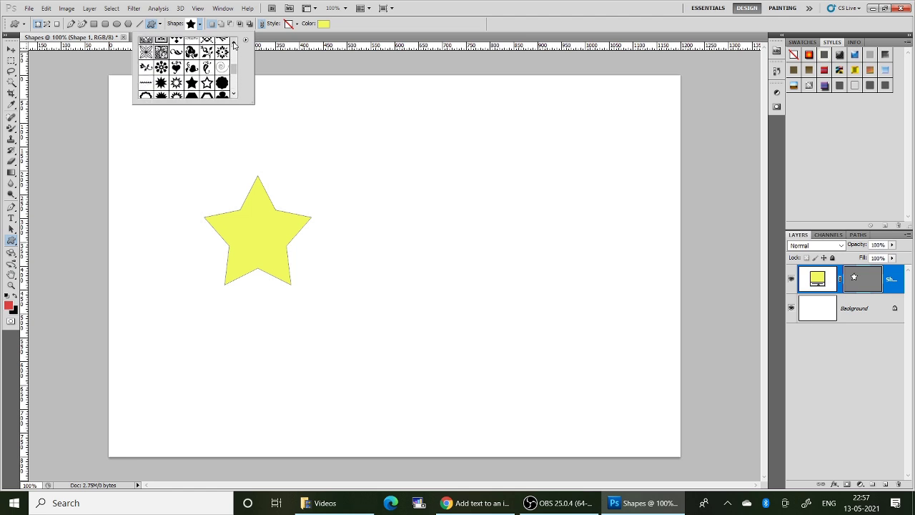
left_click(233, 41)
left_click(233, 41)
left_click(233, 42)
left_click(233, 41)
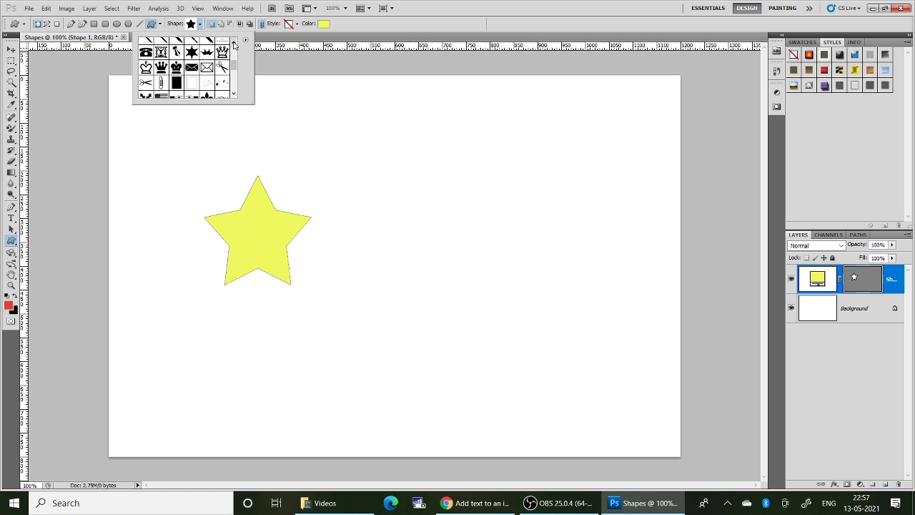
left_click(233, 43)
left_click(233, 43)
left_click(233, 43)
left_click(233, 43)
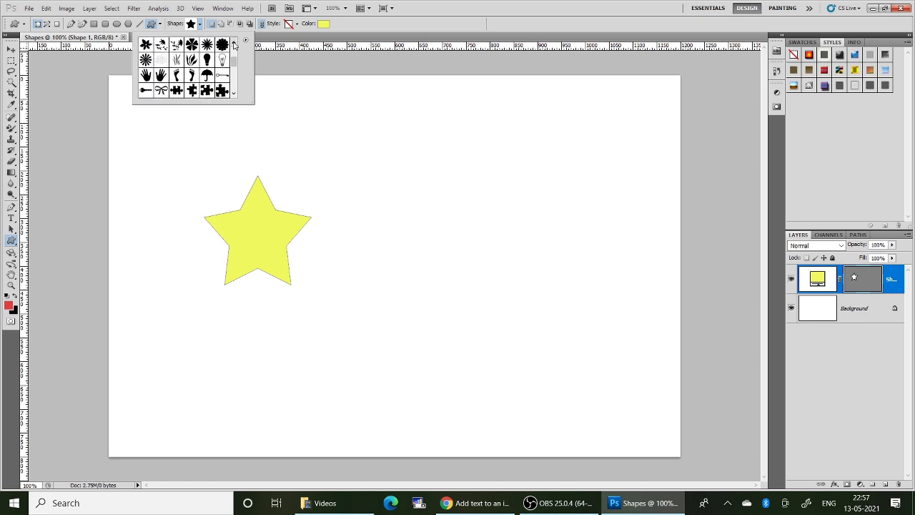
left_click(233, 43)
left_click(233, 43)
left_click(233, 43)
left_click(233, 43)
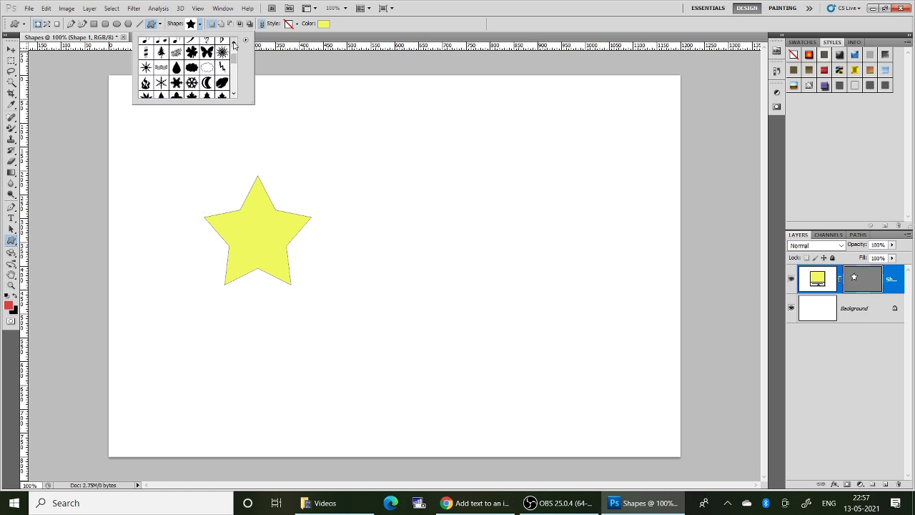
left_click(233, 43)
left_click(207, 60)
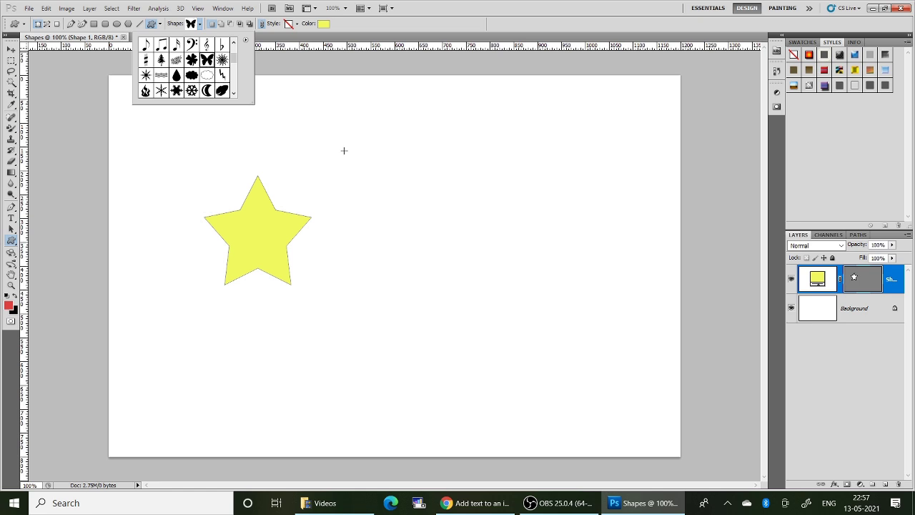
Step: Draw the butterfly above and right of the star and colour it purple #be32e1
left_click_drag(344, 150, 409, 214)
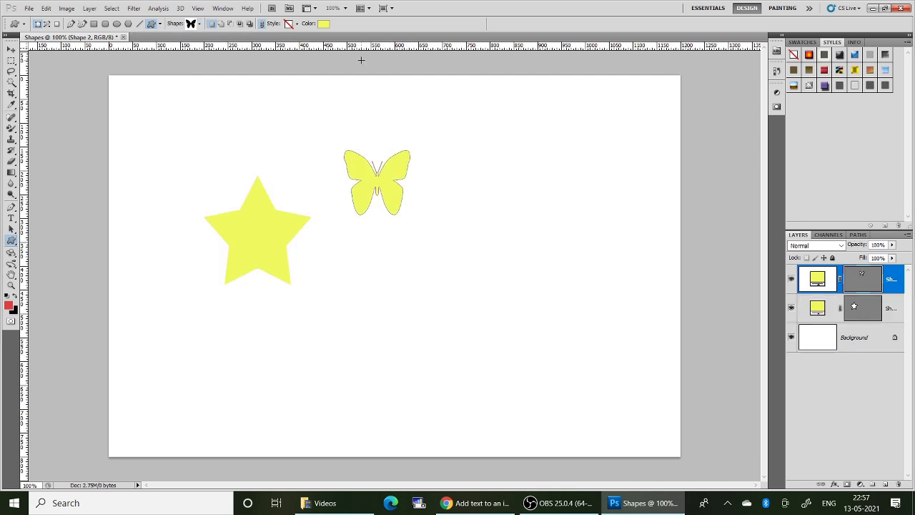
left_click(325, 24)
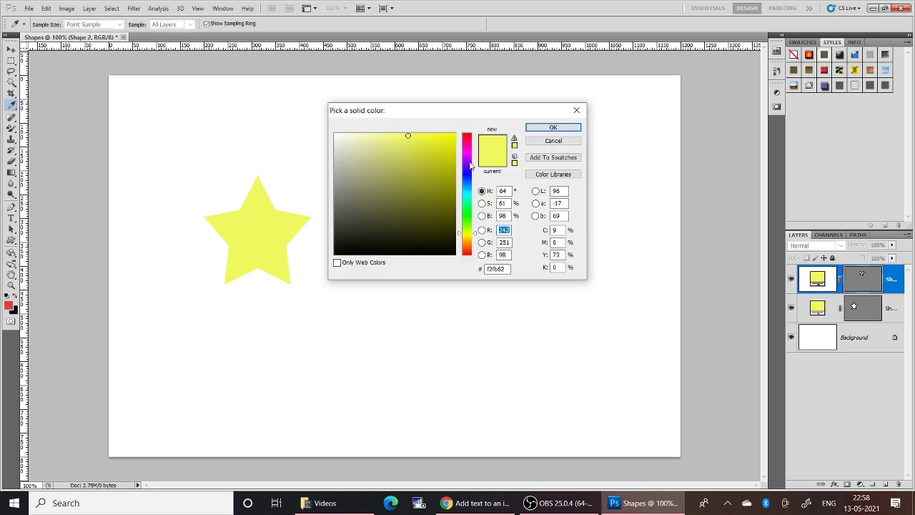
left_click(470, 158)
left_click(428, 147)
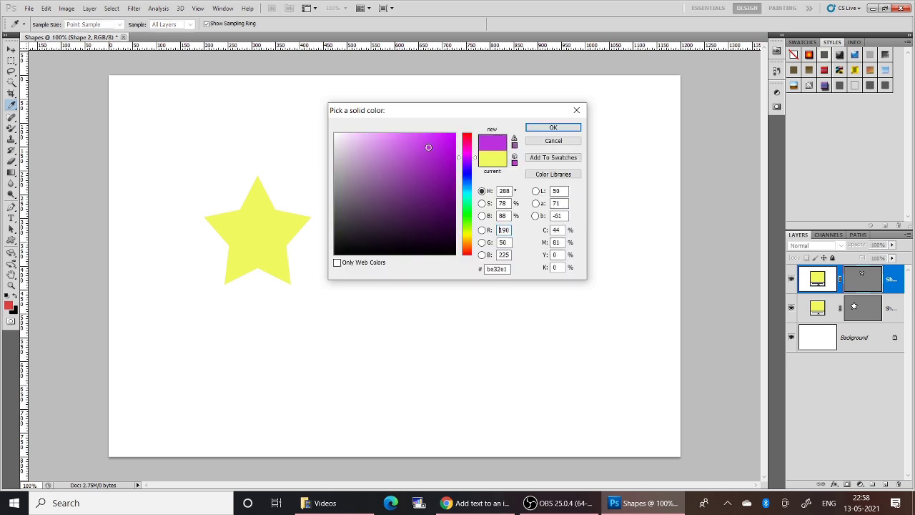
left_click(554, 129)
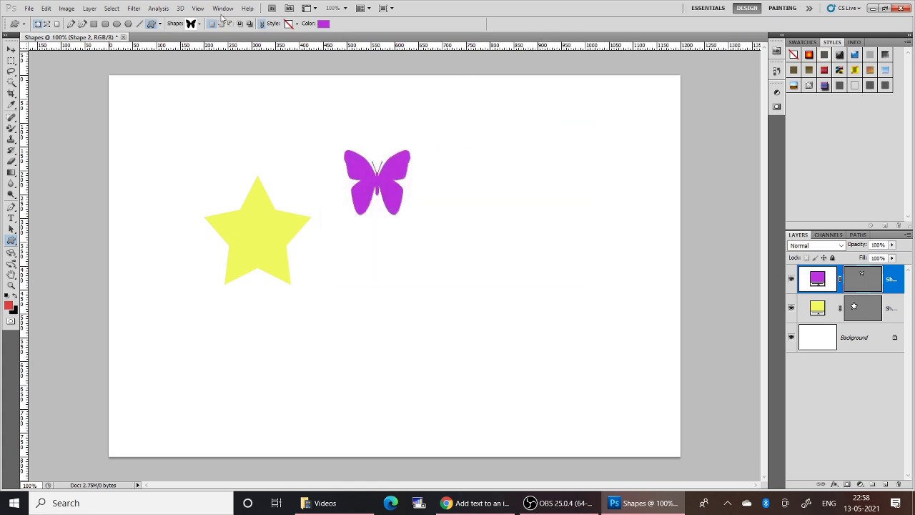
left_click(201, 25)
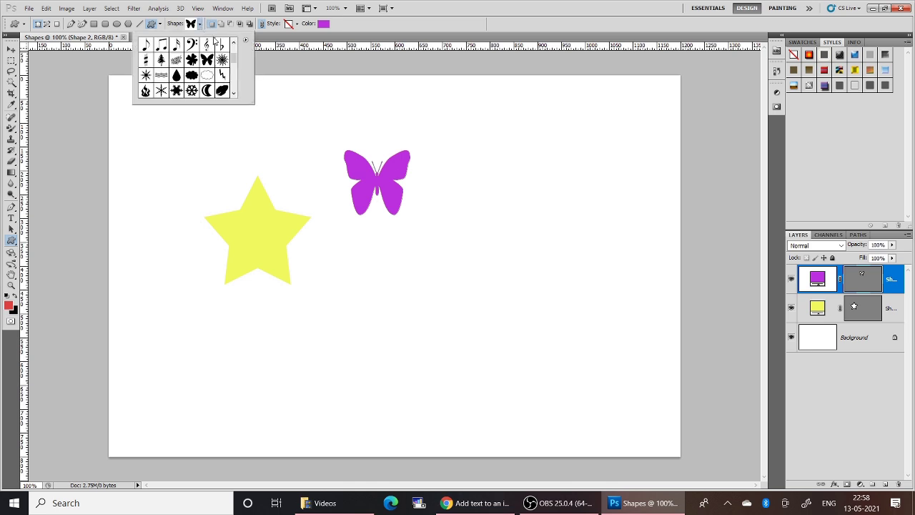
left_click(234, 95)
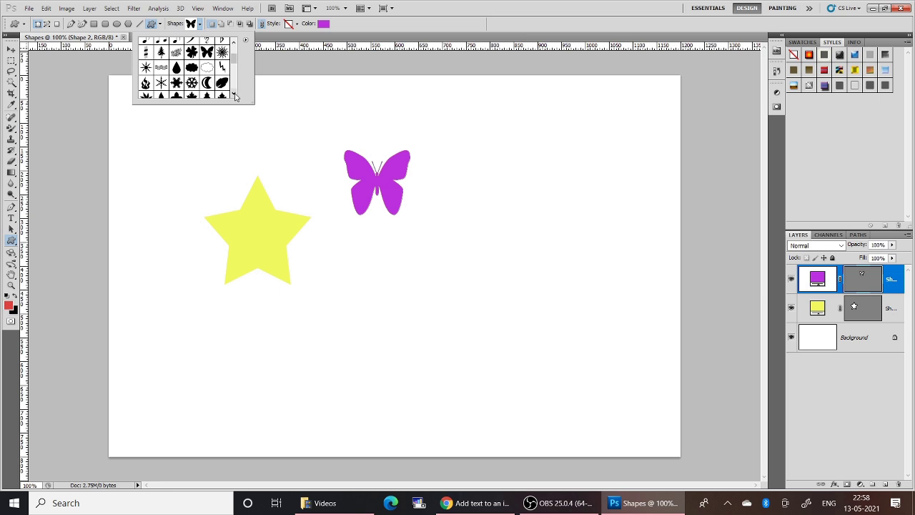
Step: Draw the Leaf 5 shape below the butterfly and colour it dark green #3b780e
left_click(233, 95)
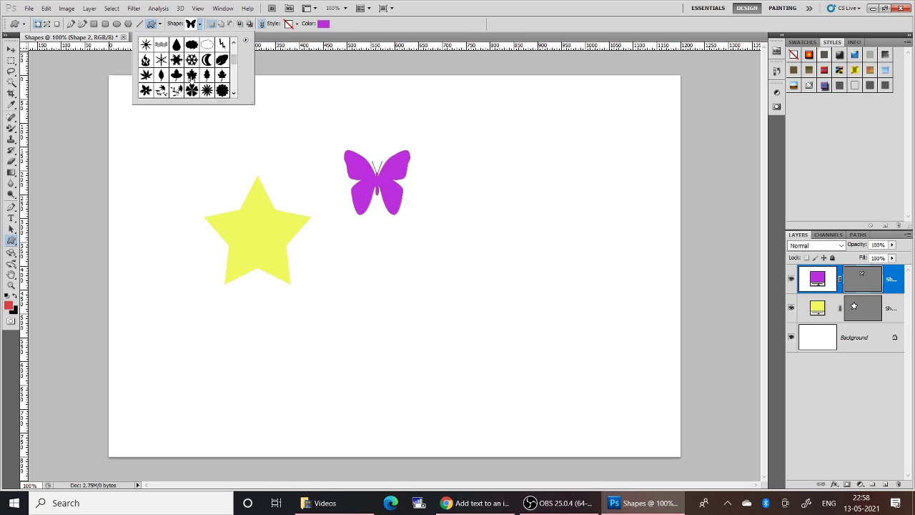
left_click(191, 77)
left_click_drag(361, 280, 421, 348)
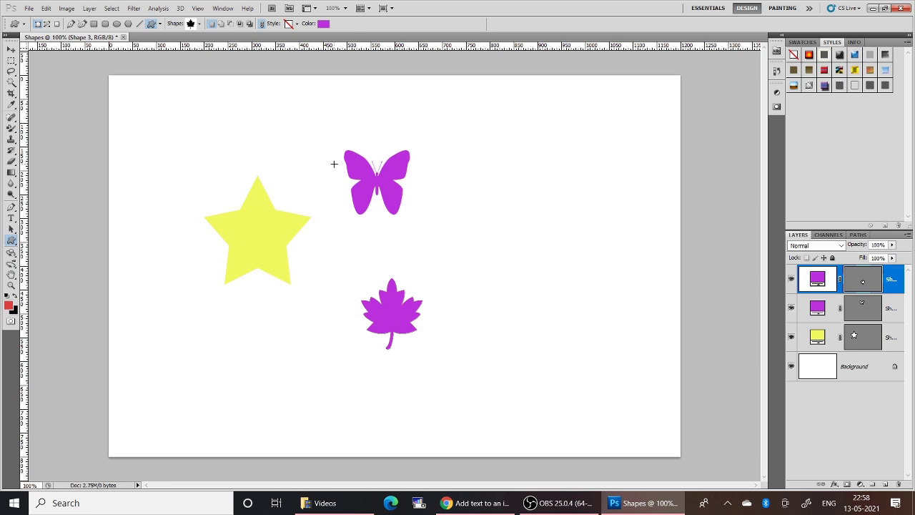
left_click(324, 24)
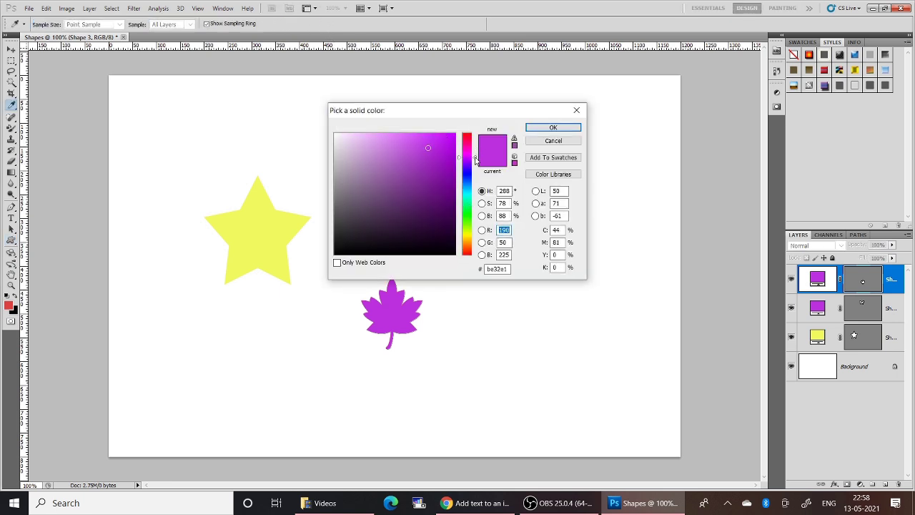
left_click_drag(475, 159, 472, 225)
left_click(441, 197)
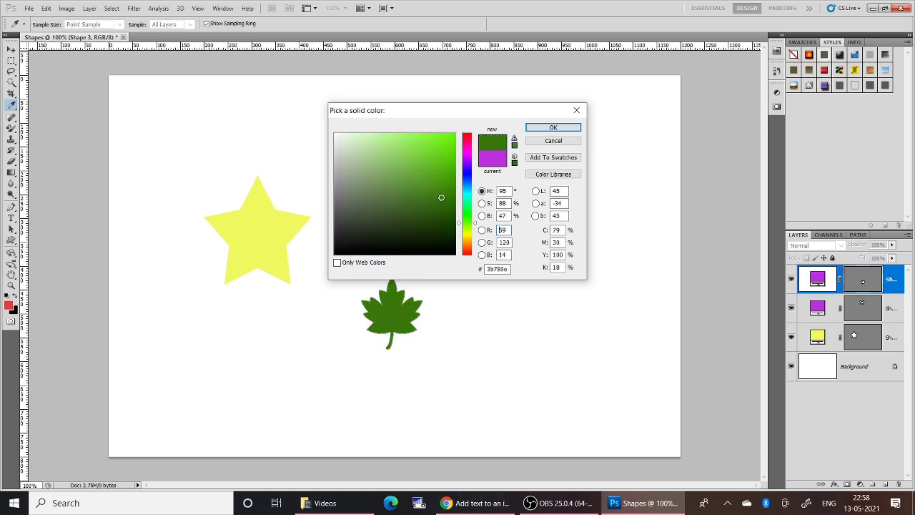
left_click(543, 127)
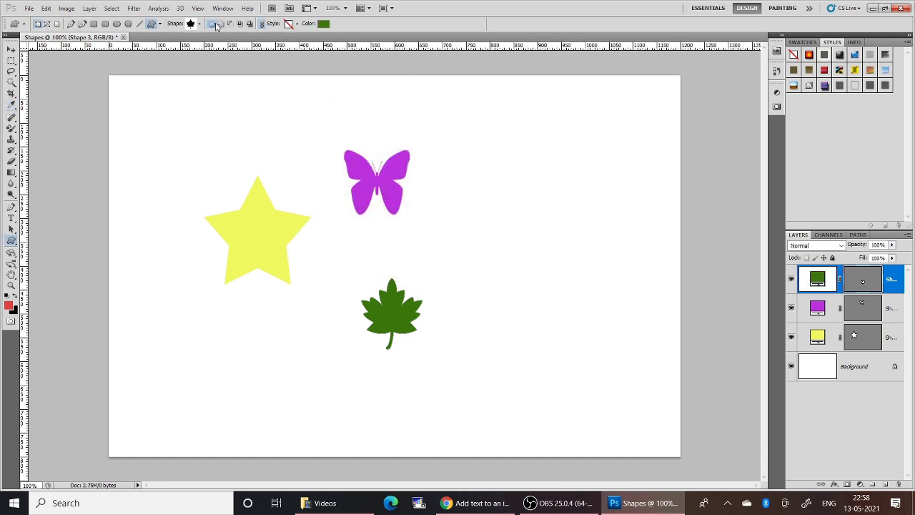
Step: Draw a pushpin custom shape to the right of the butterfly
left_click(200, 24)
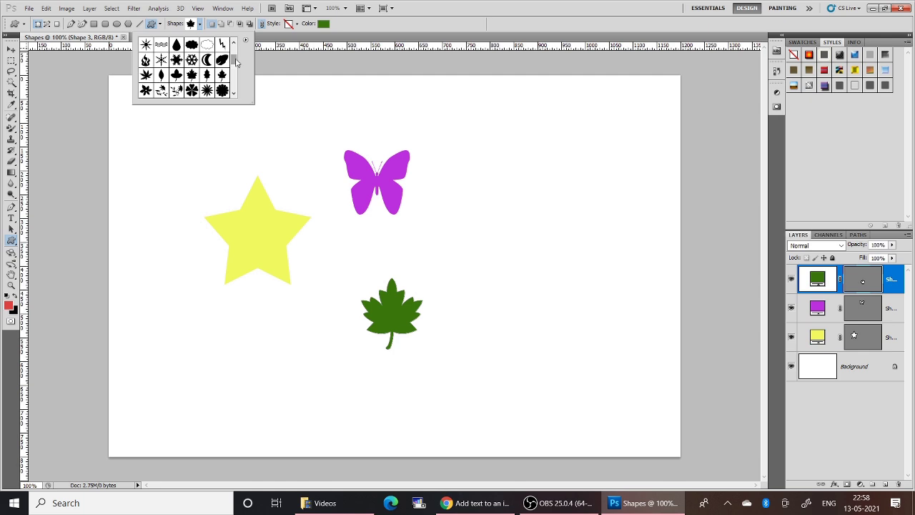
mouse_move(236, 62)
left_mouse_down()
mouse_move(236, 54)
mouse_move(236, 64)
left_mouse_up()
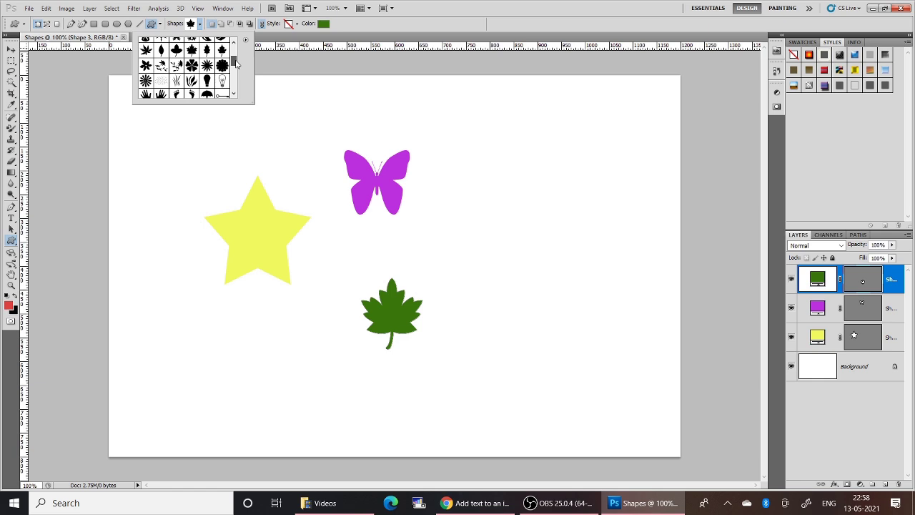
left_click_drag(235, 65, 233, 62)
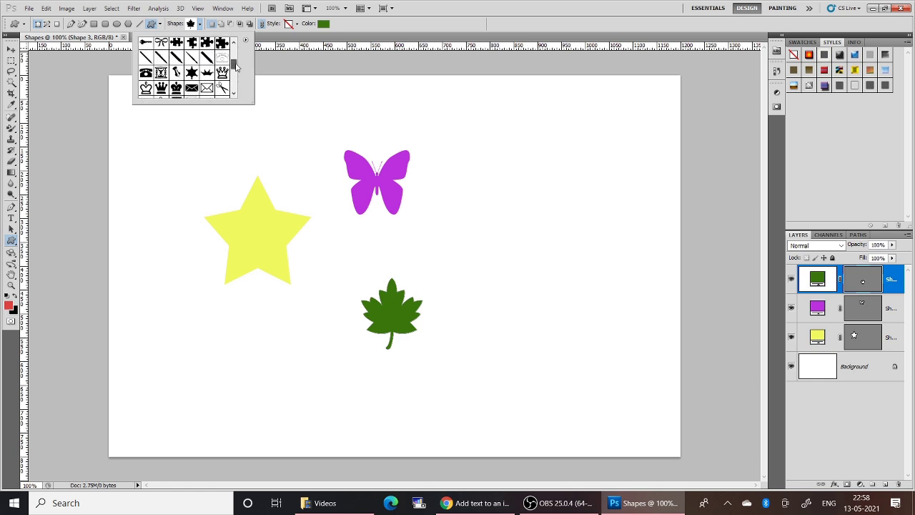
left_click(176, 74)
left_click_drag(462, 155, 500, 224)
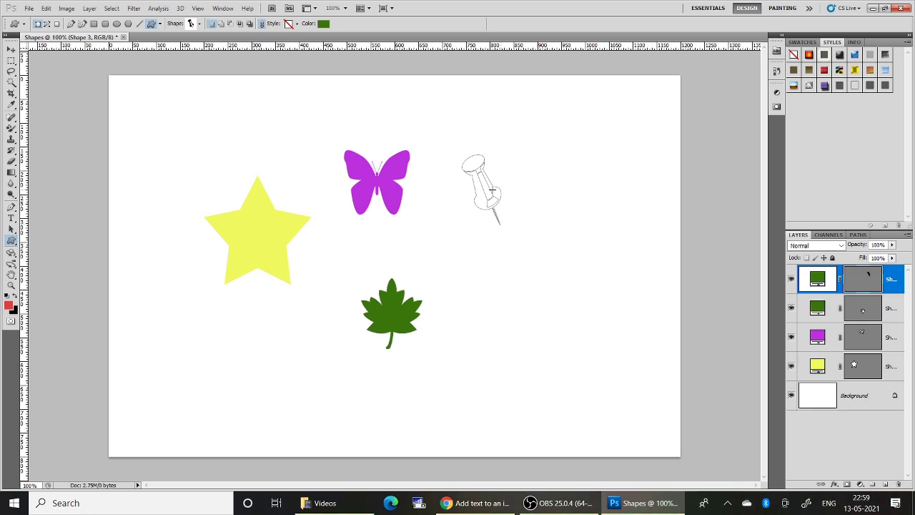
Step: Recolour the pushpin from dark green to light teal #65fedf
left_click(323, 25)
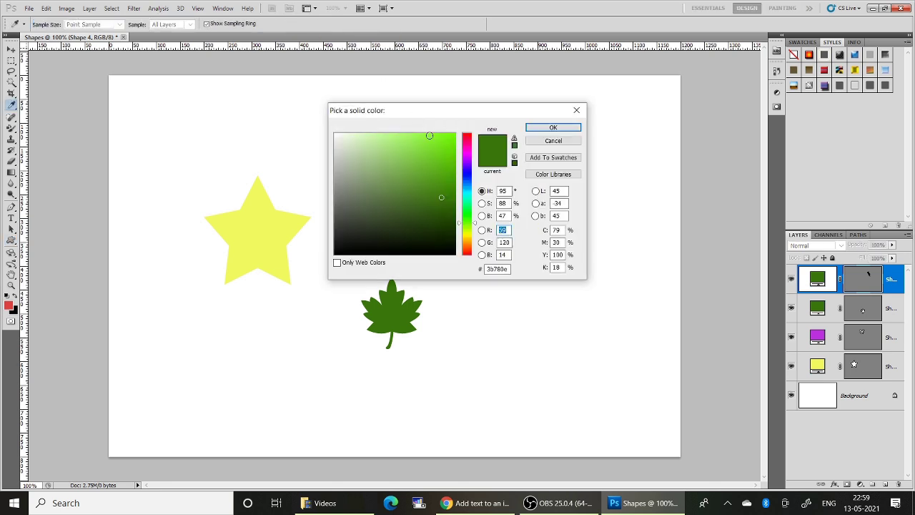
left_click(468, 198)
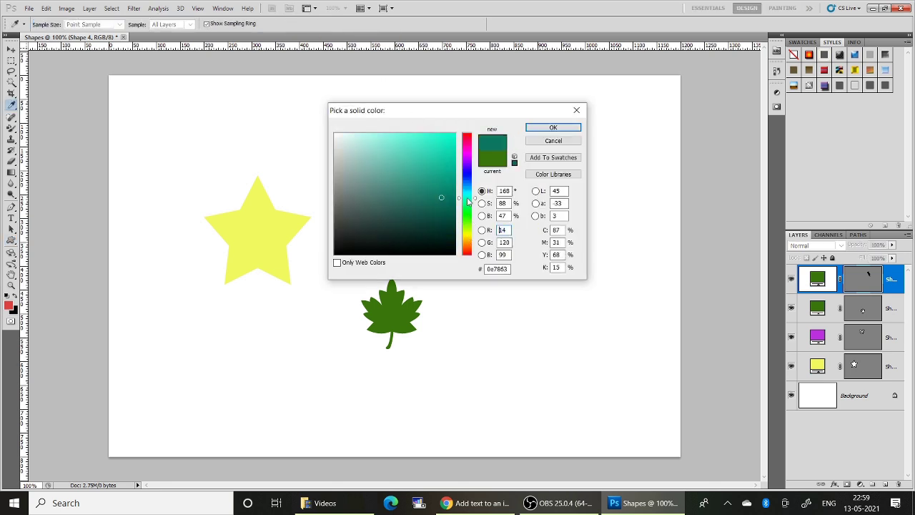
left_click(407, 134)
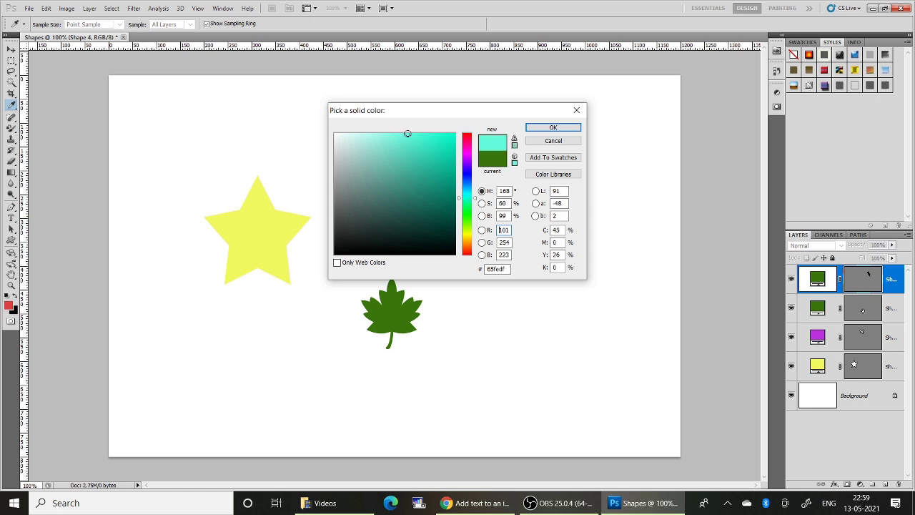
left_click(551, 128)
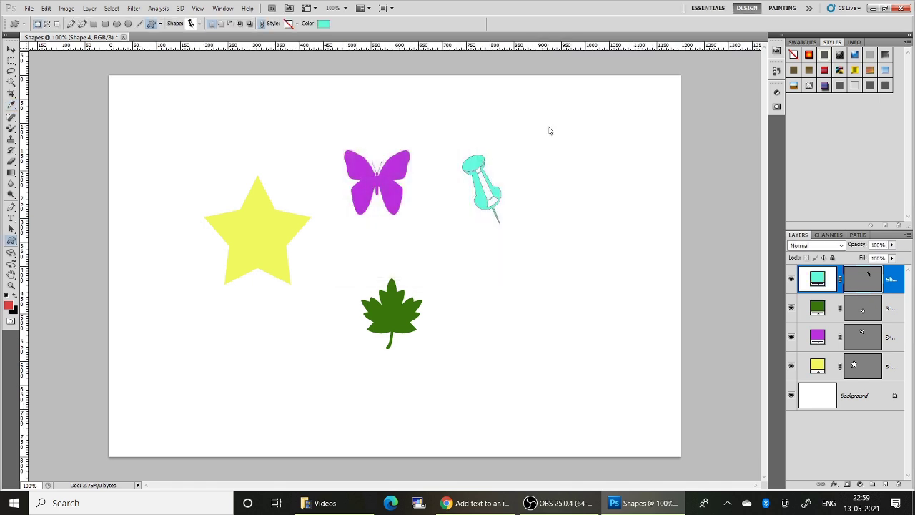
left_click(201, 24)
Step: Draw a heart custom shape right of the leaf, below the pin
scroll(235, 98, "down", 5)
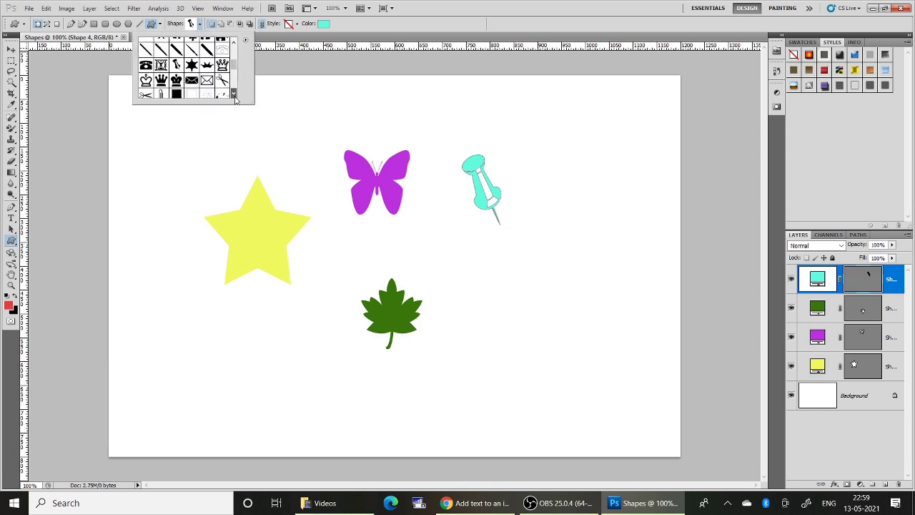
scroll(235, 99, "down", 10)
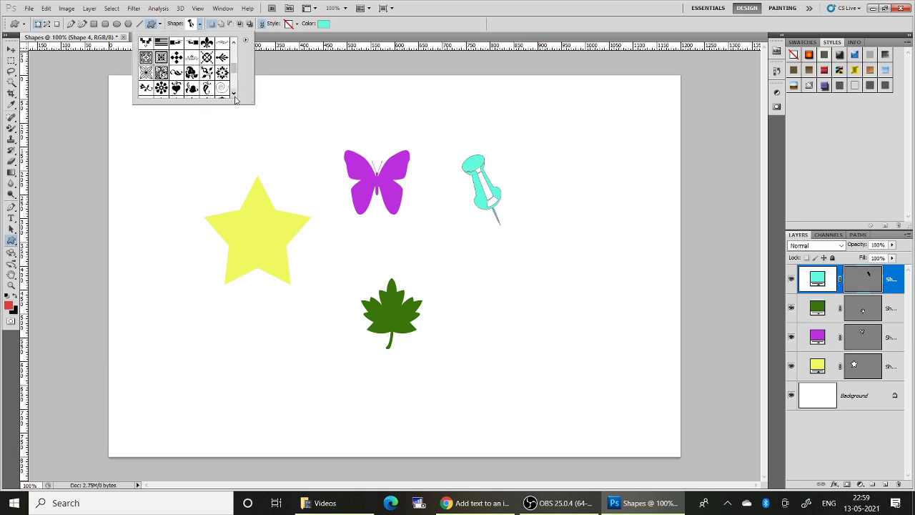
scroll(235, 99, "down", 9)
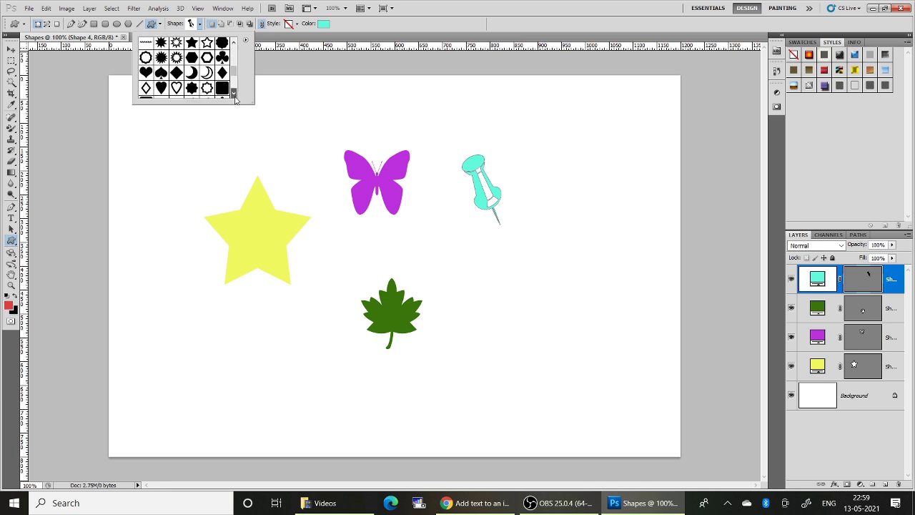
left_click(146, 56)
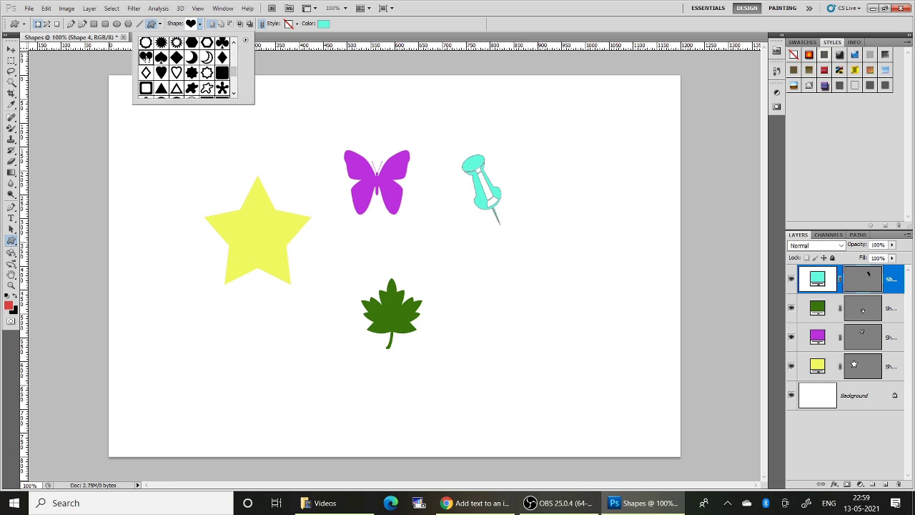
left_click(487, 264)
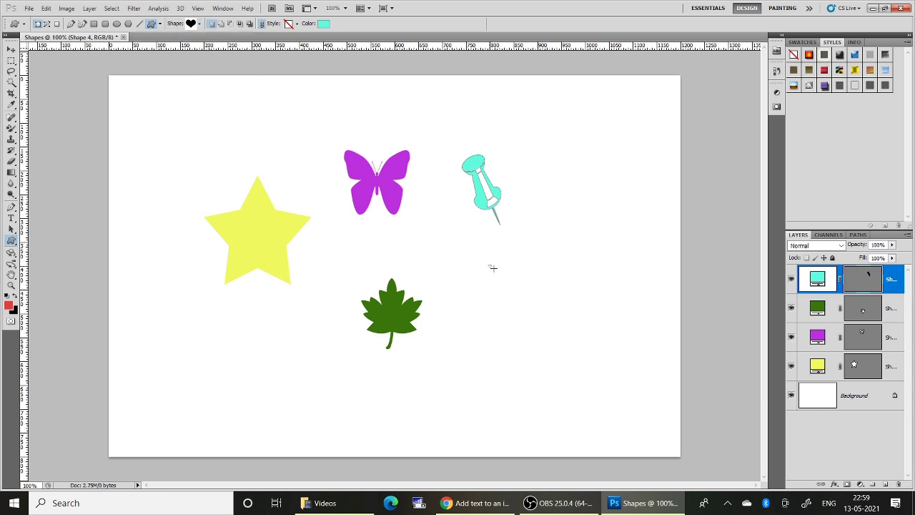
left_click_drag(488, 264, 568, 355)
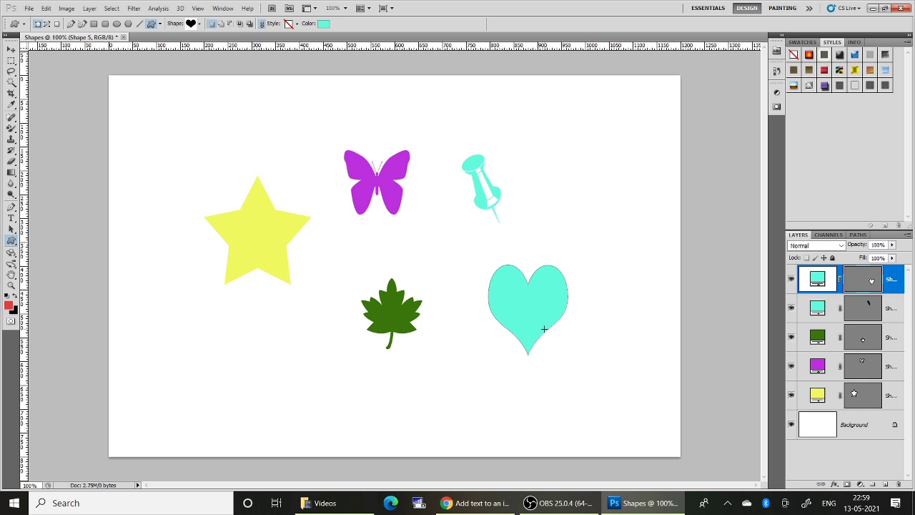
Step: Fill the heart with saturated red #fb1323
left_click(323, 25)
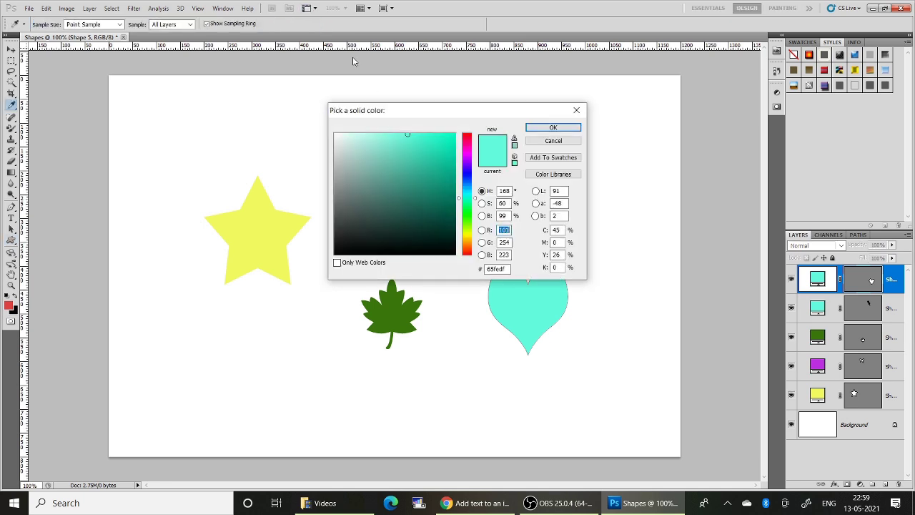
left_click(466, 140)
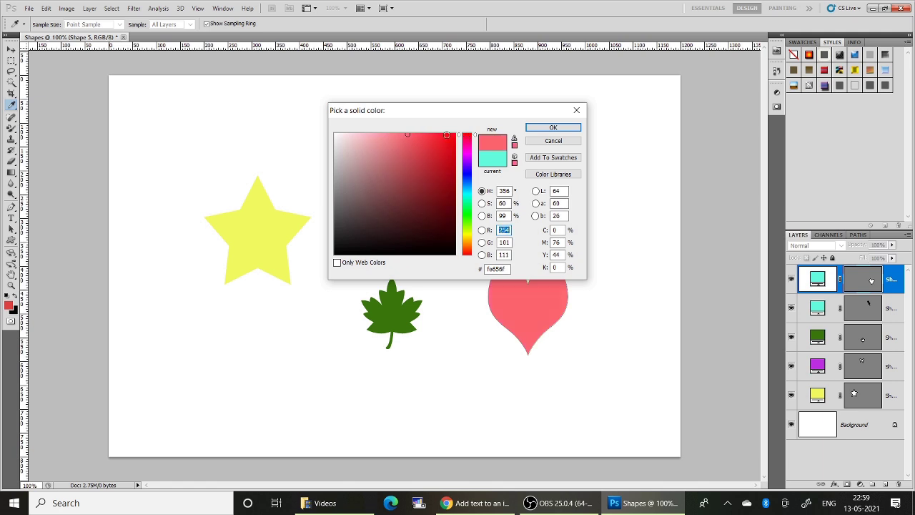
left_click(467, 136)
left_click(446, 135)
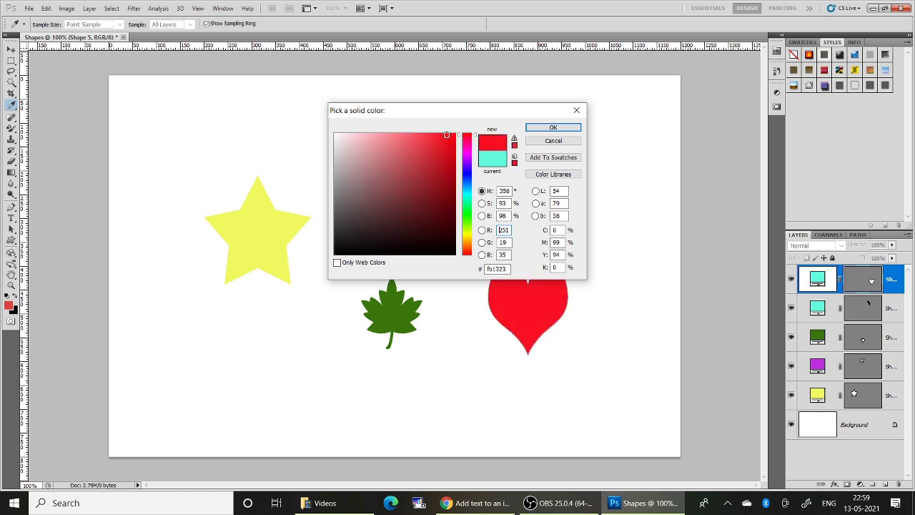
left_click(553, 127)
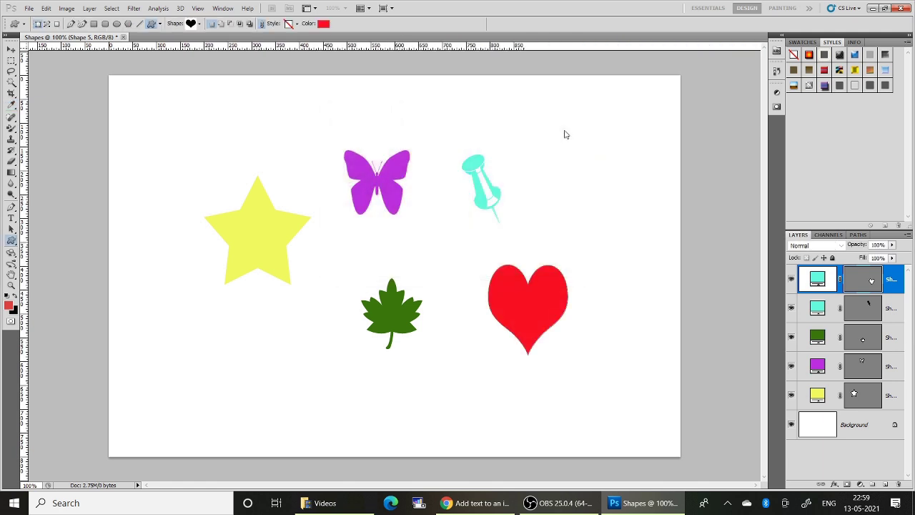
Step: Draw the Recycle 2 custom shape at the lower left of the canvas
left_click(199, 25)
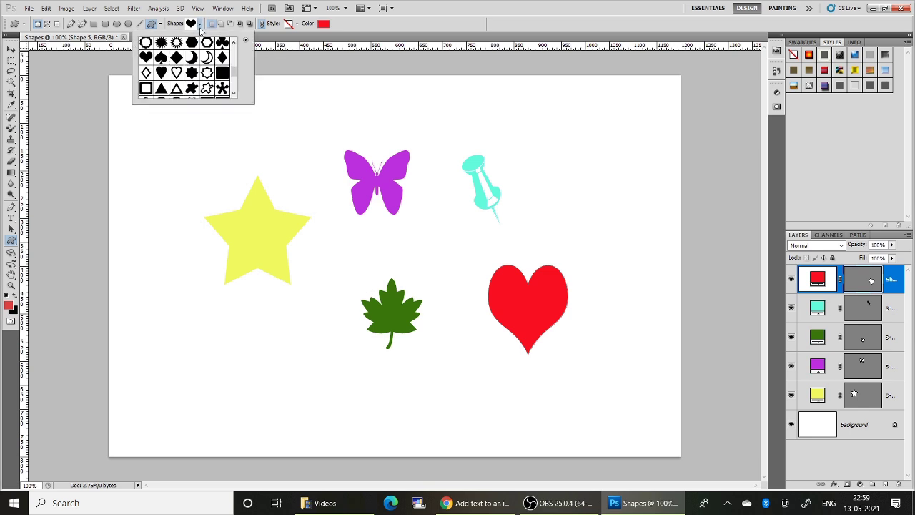
left_click(233, 93)
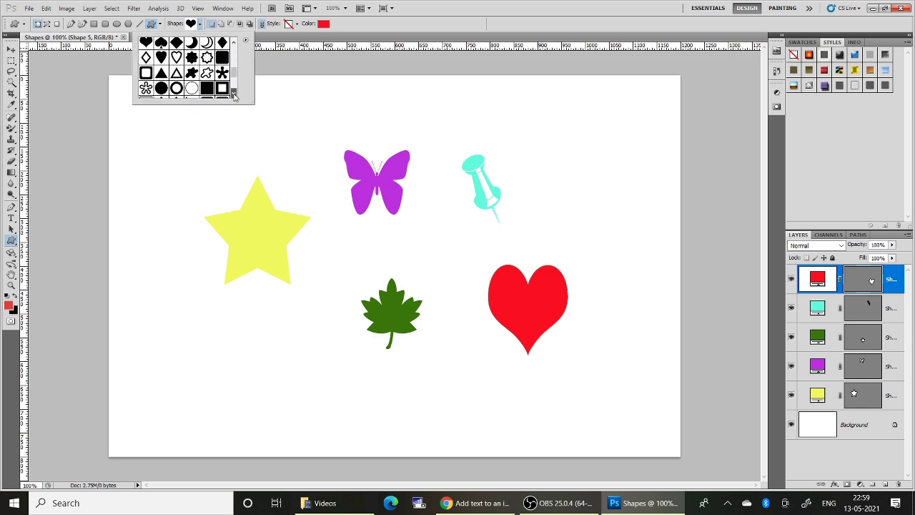
left_click_drag(233, 94, 234, 95)
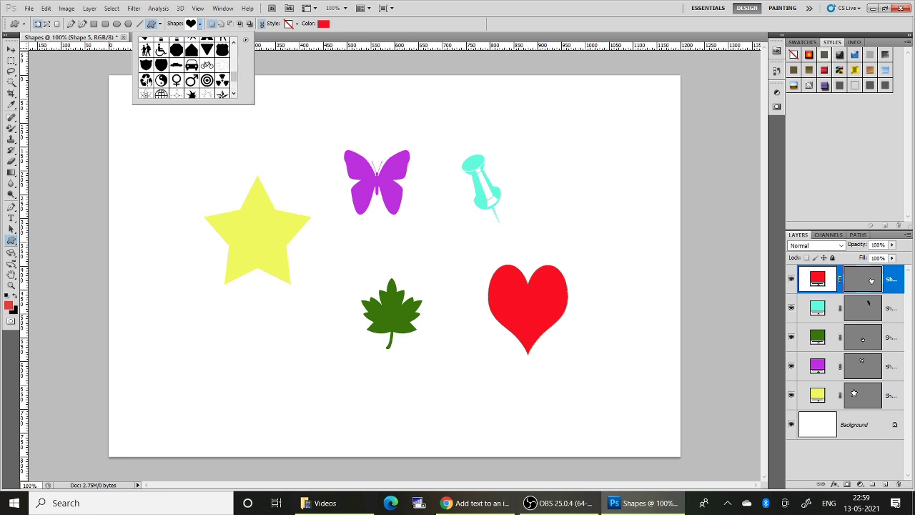
left_click(146, 80)
left_click(179, 320)
left_click_drag(199, 329, 246, 385)
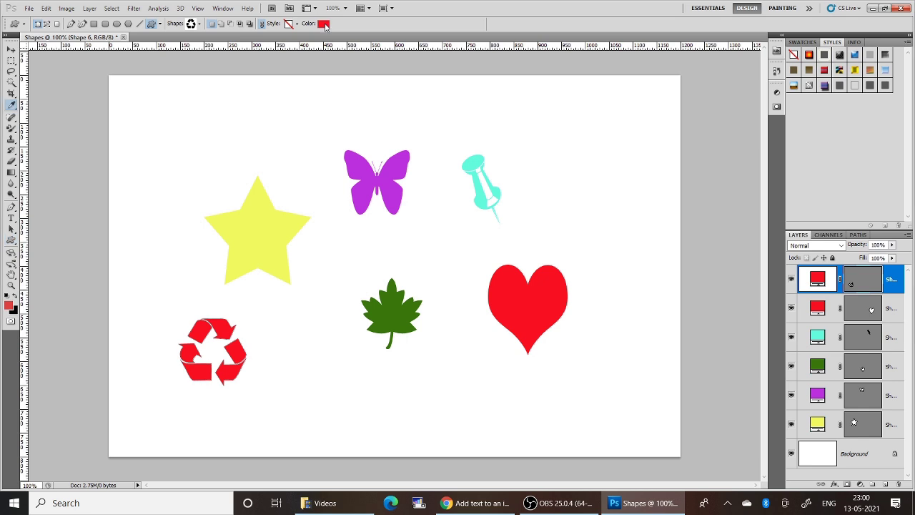
Step: Colour the recycle symbol bright green #42fc2e
left_click(324, 25)
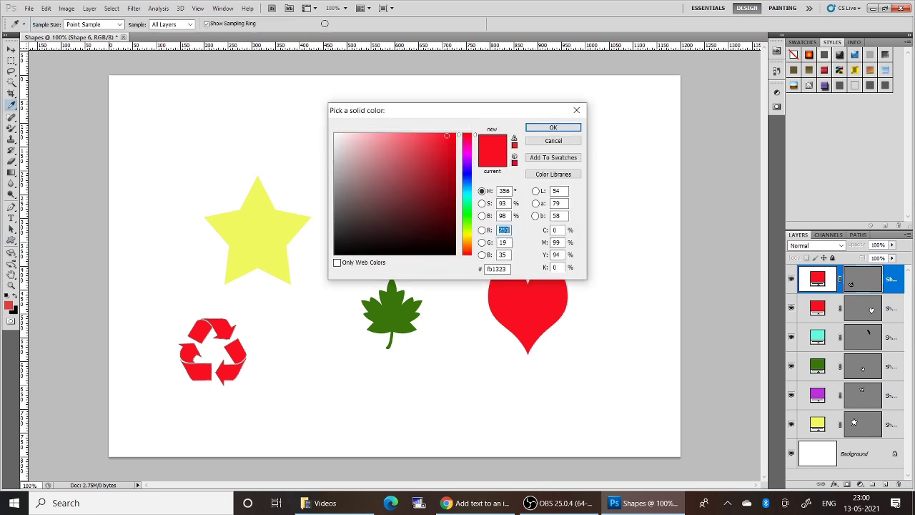
left_click(468, 216)
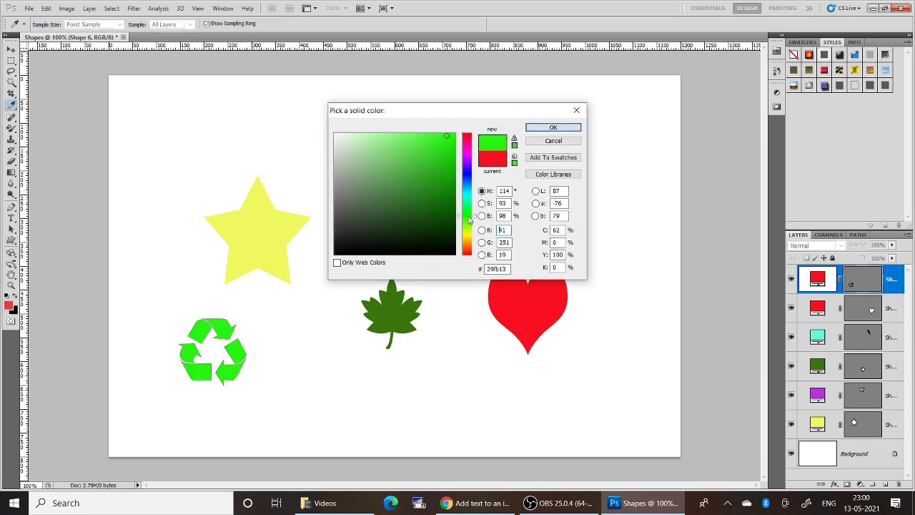
left_click(433, 134)
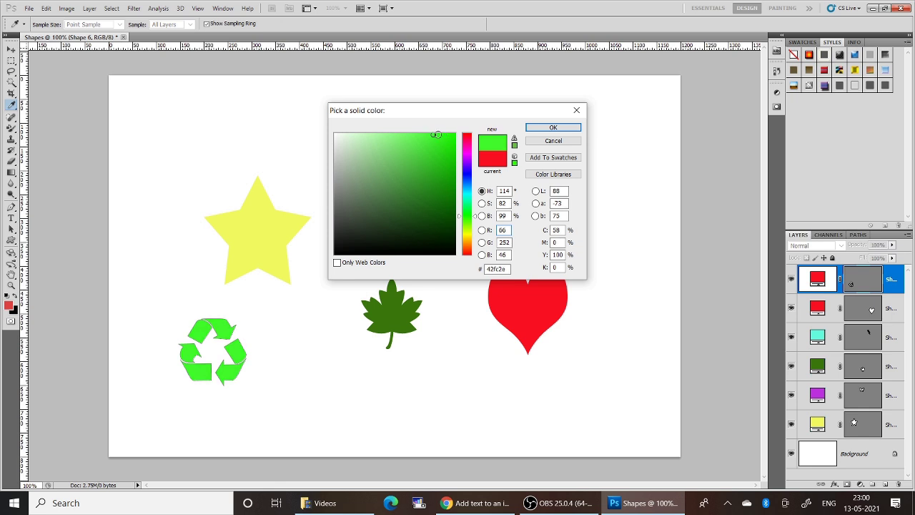
left_click(536, 128)
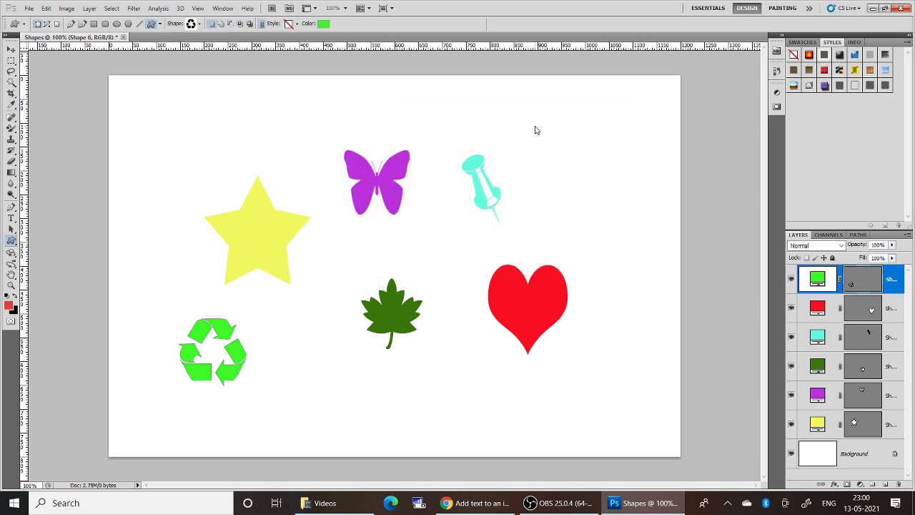
Step: Draw a globe custom shape at the upper right of the canvas
left_click(199, 24)
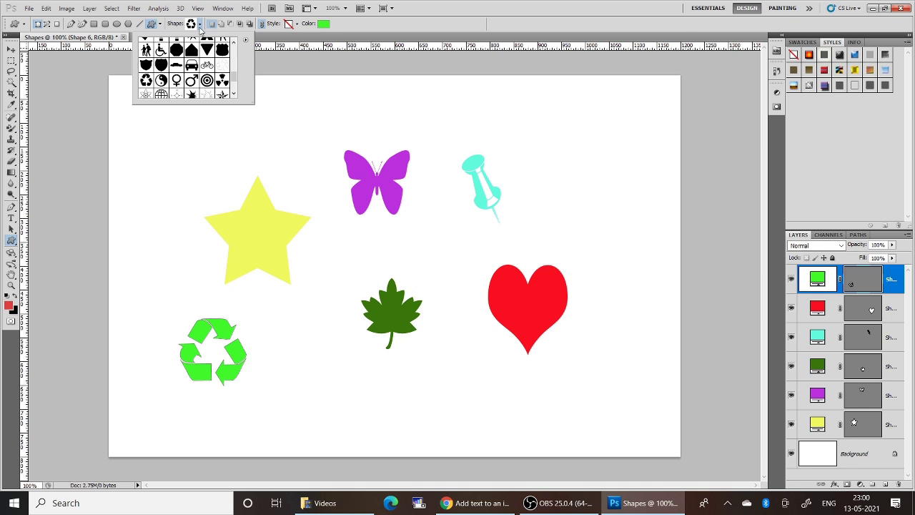
left_click(234, 93)
left_click(234, 93)
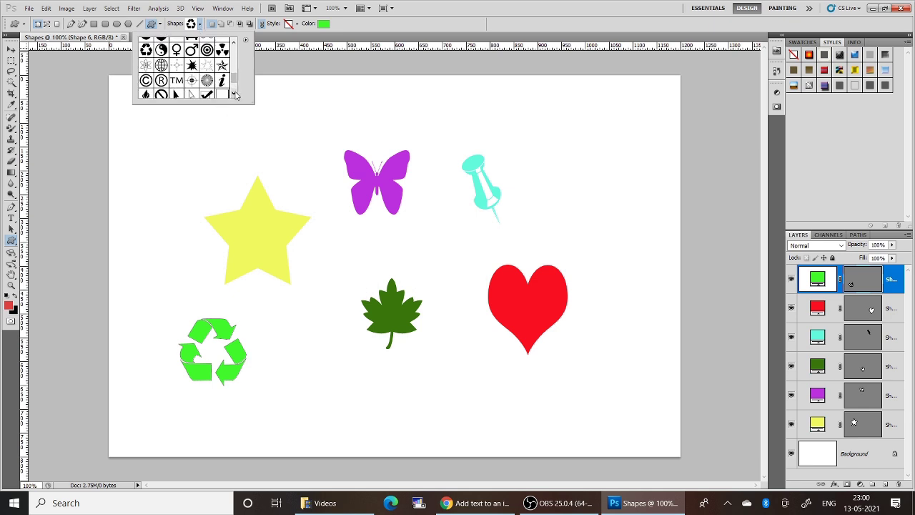
left_click(161, 65)
left_click_drag(568, 164, 645, 241)
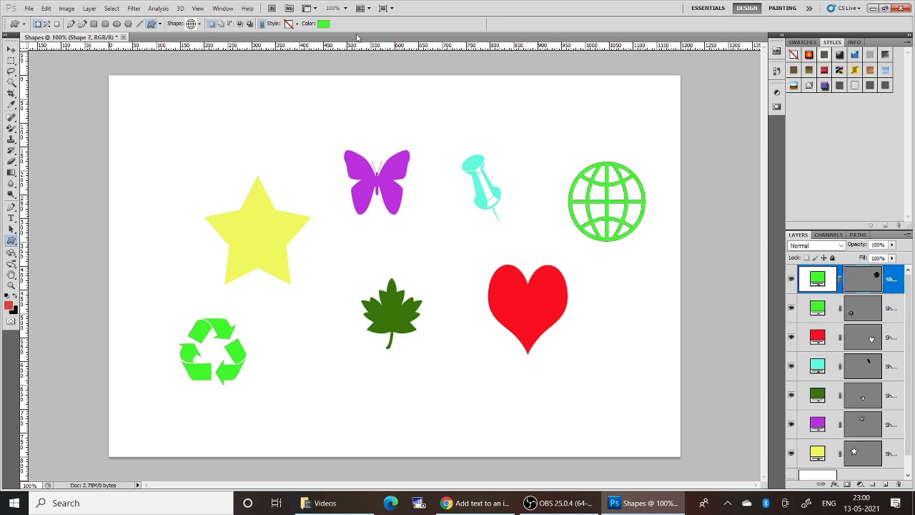
Step: Fill the globe with near-black #020501
left_click(323, 24)
left_click_drag(415, 211, 423, 253)
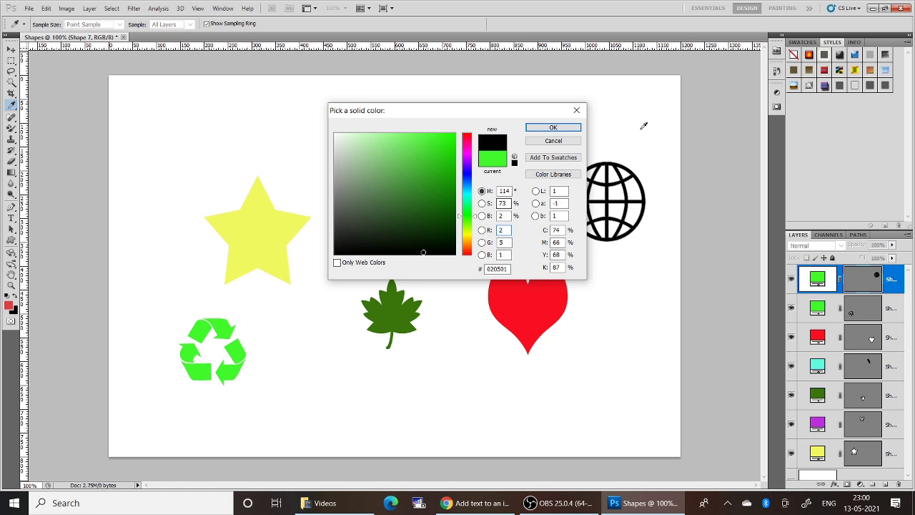
left_click(553, 127)
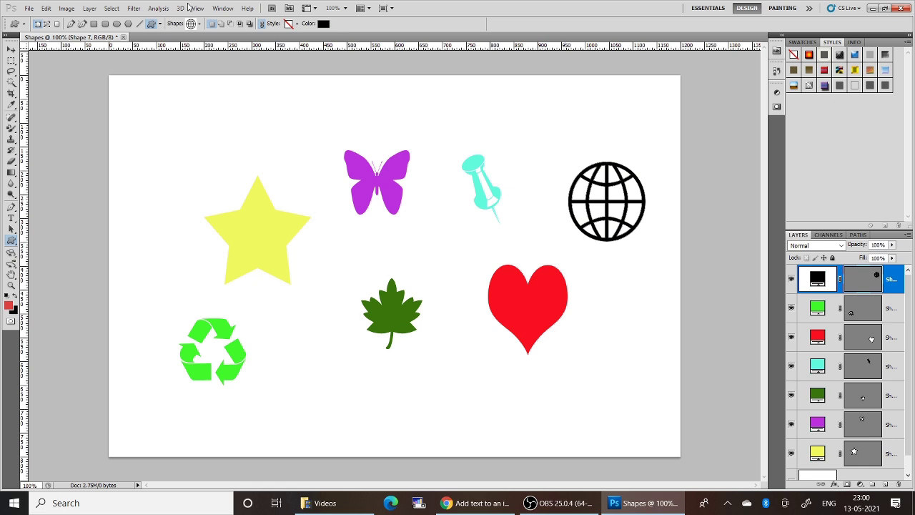
left_click(560, 502)
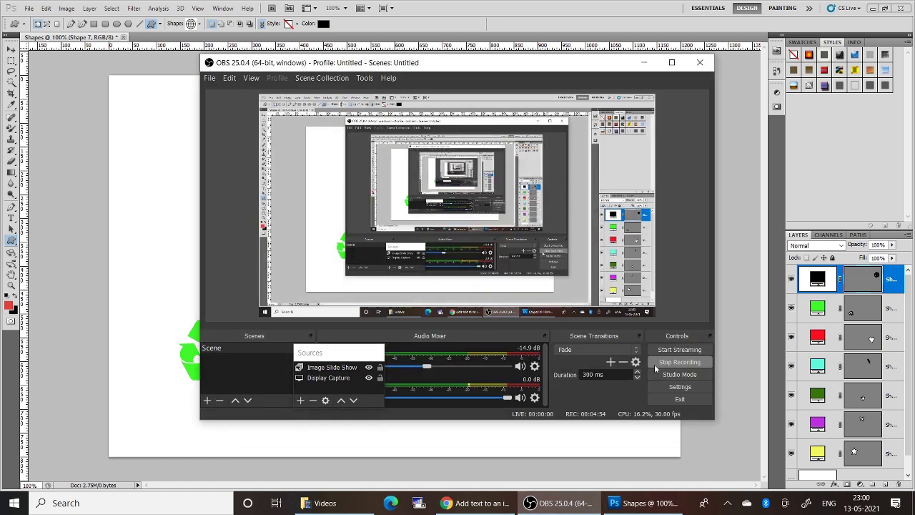